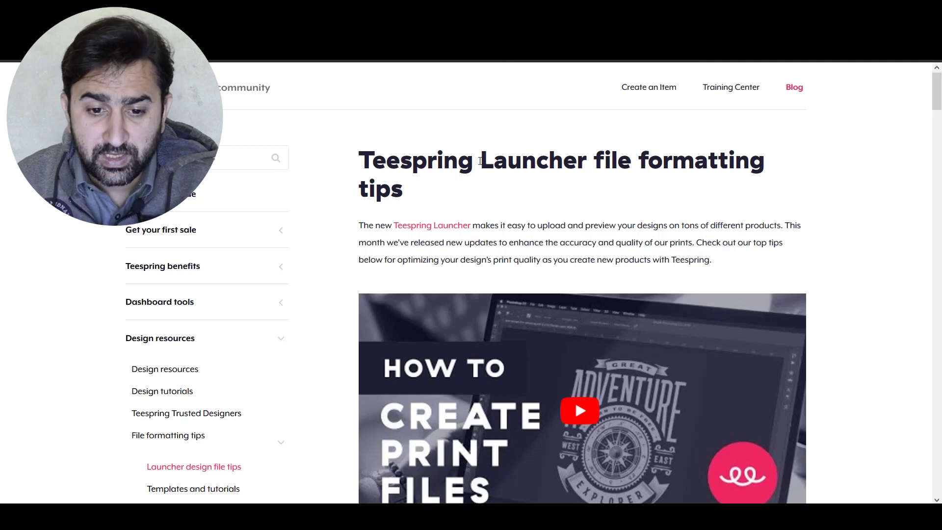
- Read through the Teespring Launcher file formatting tips down to the design templates note under Additional tips
scroll(480, 161, "down", 15)
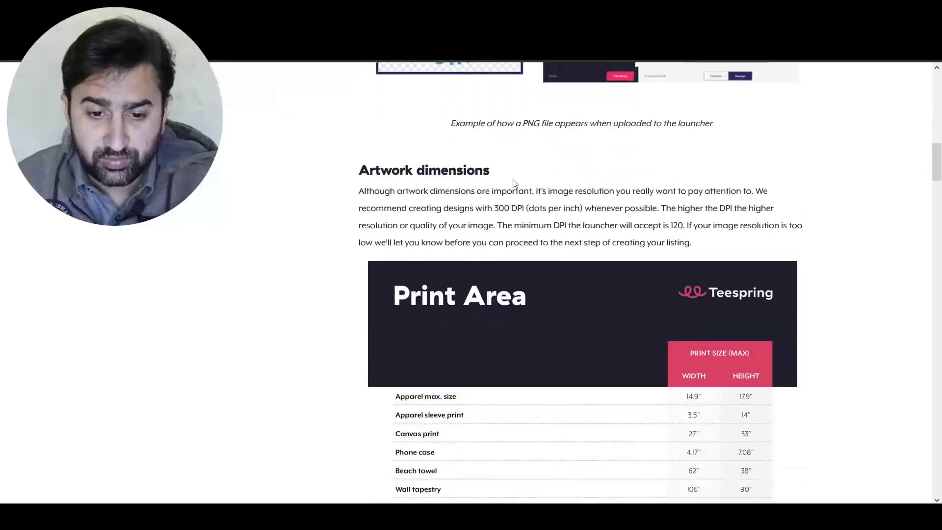
scroll(513, 182, "down", 15)
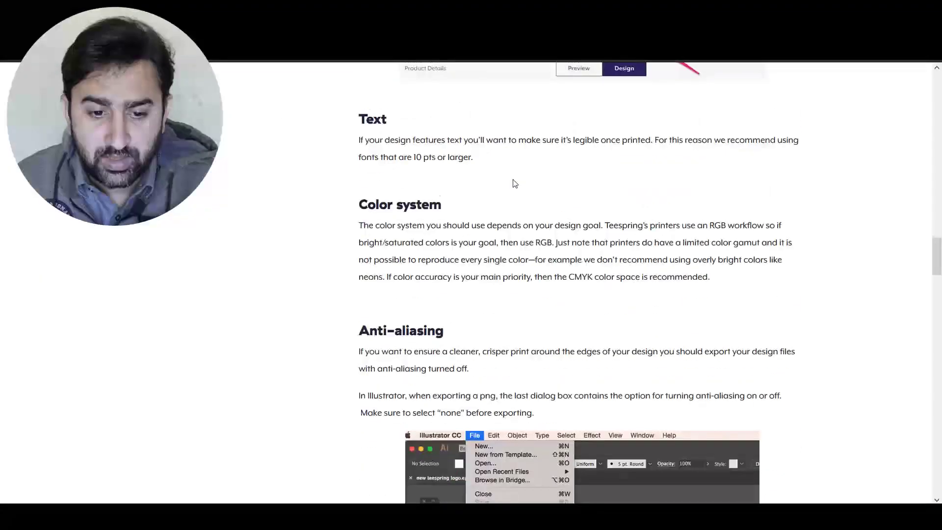
scroll(514, 184, "down", 15)
scroll(513, 184, "down", 15)
scroll(515, 183, "down", 3)
scroll(305, 260, "up", 2)
triple_click(476, 326)
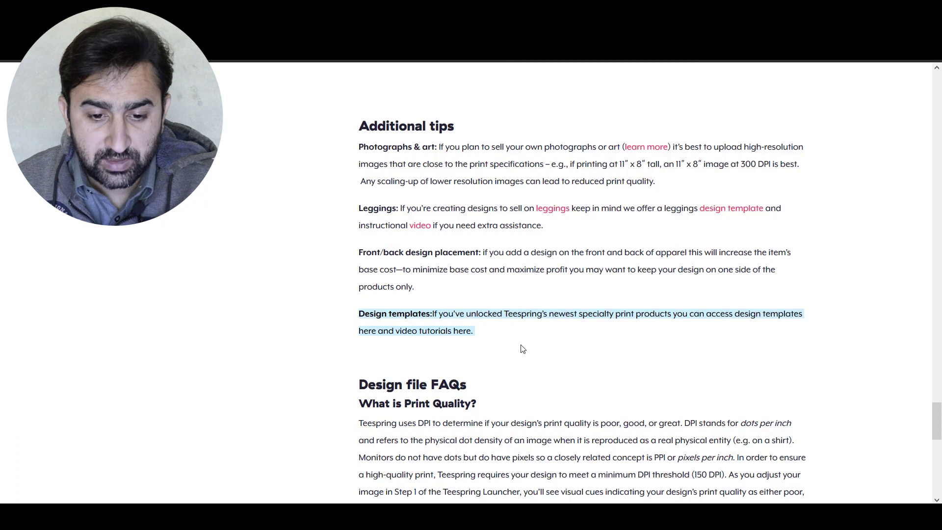
left_click(443, 345)
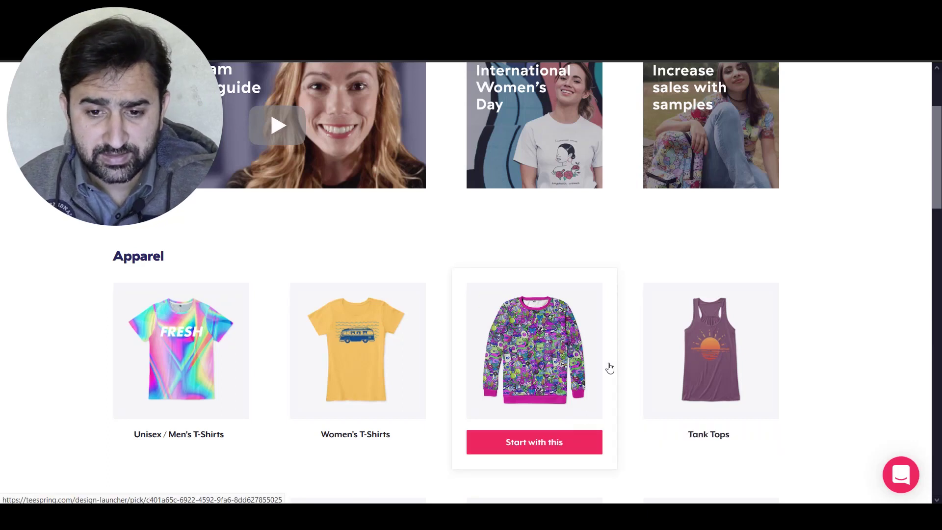
scroll(610, 368, "up", 3)
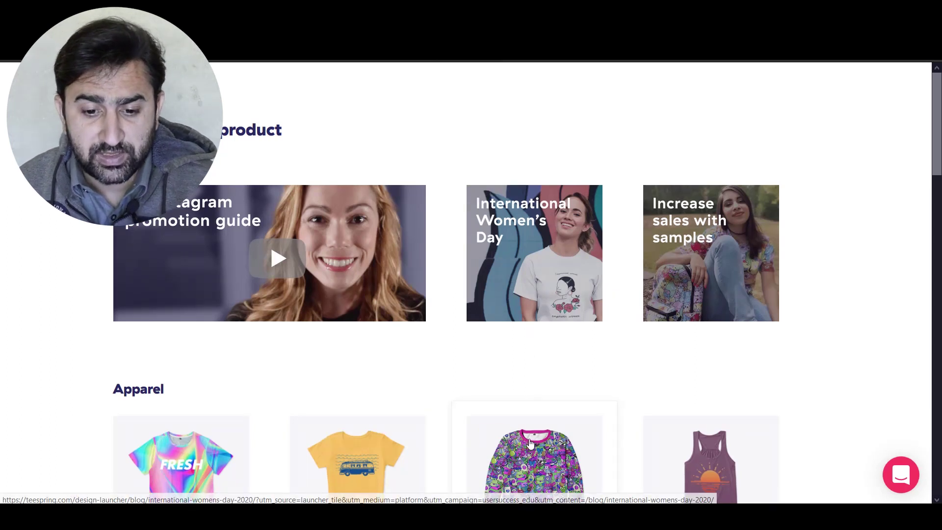
scroll(530, 439, "down", 1)
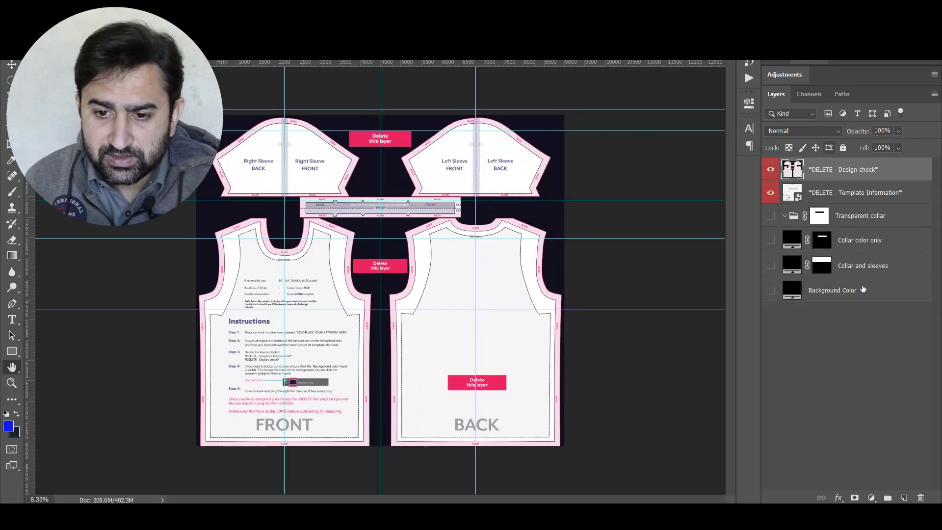
- Switch to Photoshop and go through the shirt template's layers, from the two DELETE guide layers to the collar and Background Color layers
left_click(834, 193)
left_click(847, 172)
left_click(846, 192)
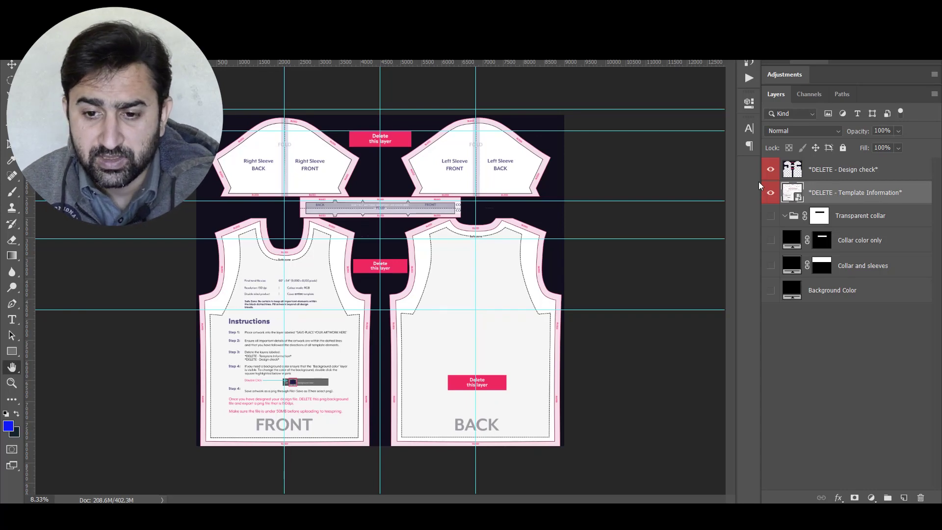
mouse_move(770, 169)
left_mouse_down()
mouse_move(772, 196)
mouse_move(771, 170)
left_mouse_up()
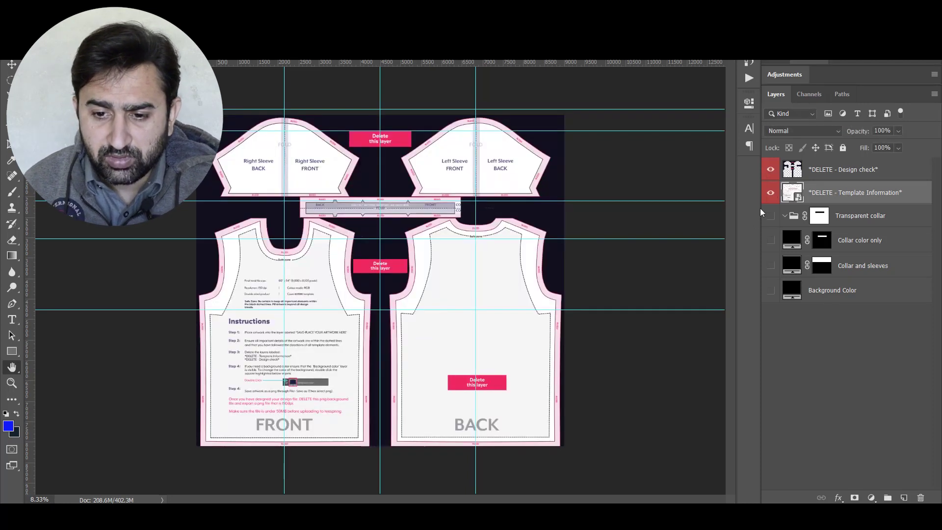
left_click(858, 217)
left_click(861, 249)
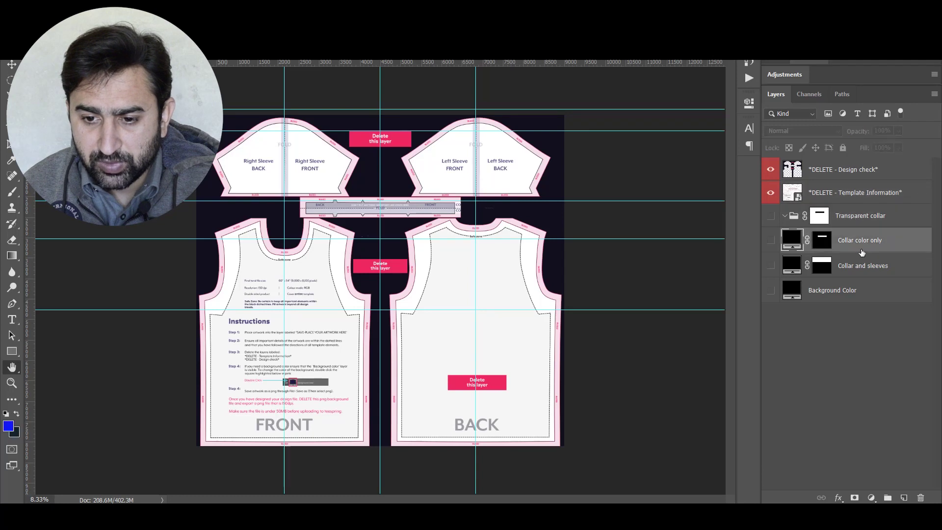
left_click(859, 292)
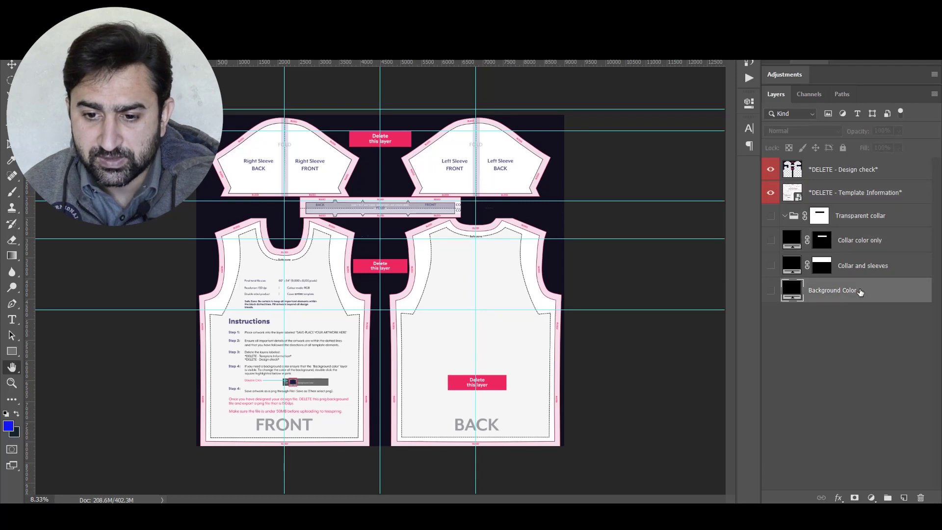
- Hide the Template Information and Design check guide layers, briefly showing the Background Color layer on its own
left_click(770, 293)
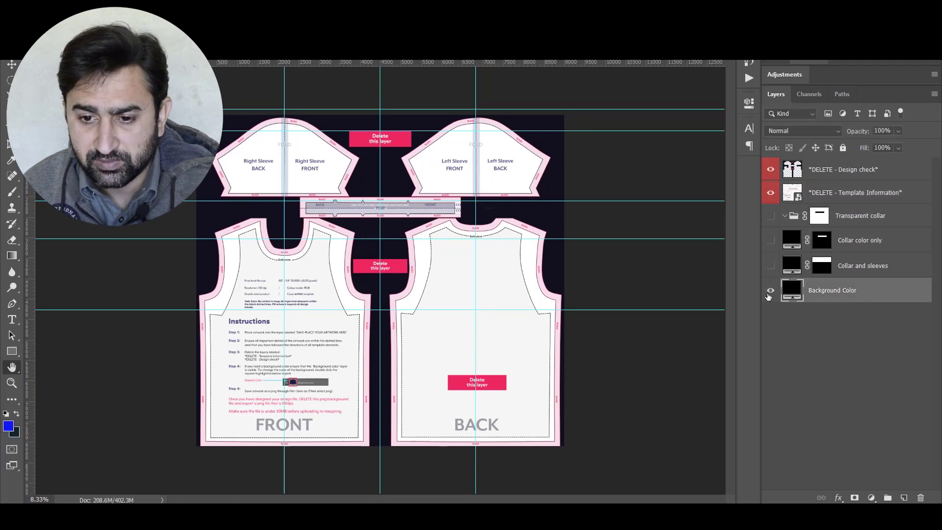
left_click(770, 193)
left_click(770, 170)
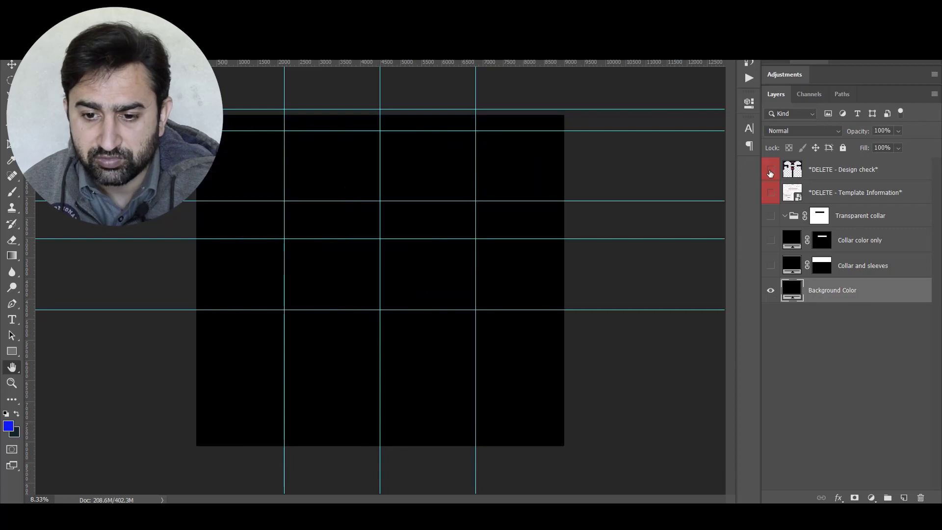
left_click(769, 292)
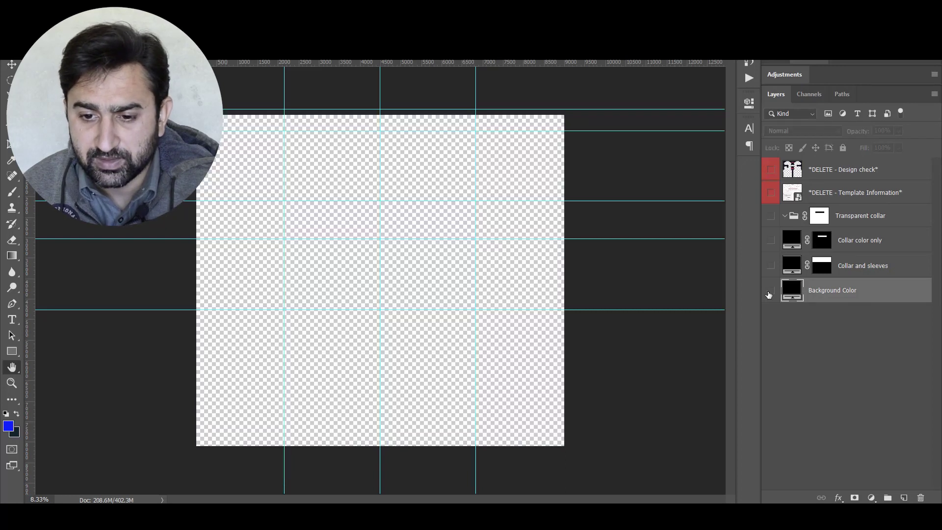
- Go through the Collar and sleeves, Collar color only and Transparent collar layers
left_click(858, 270)
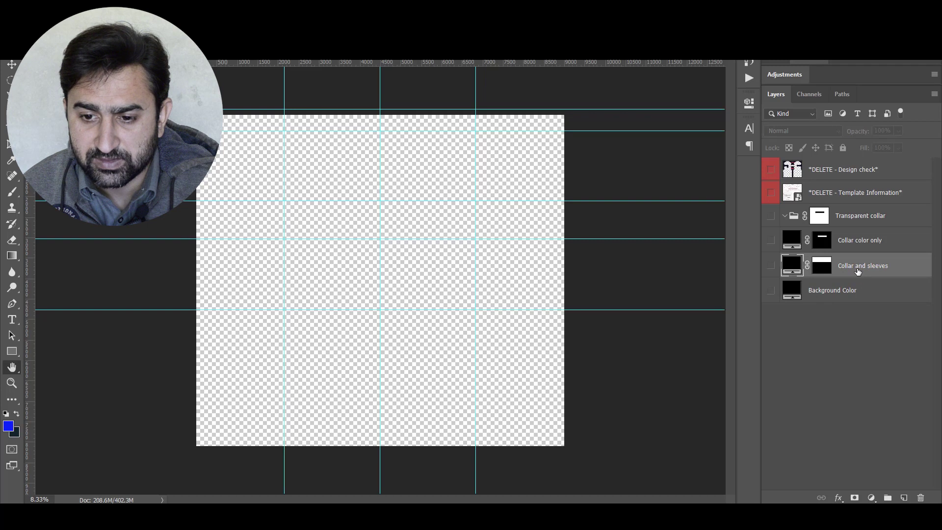
left_click(862, 243)
left_click(871, 220)
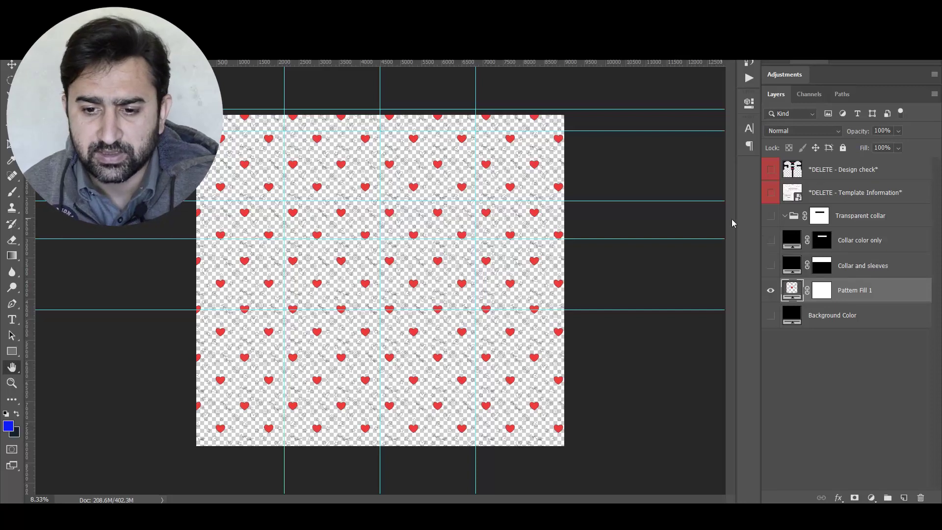
- Show the Background Color layer beneath the heart pattern and set its colour to white, ffffff
left_click(770, 315)
double_click(791, 316)
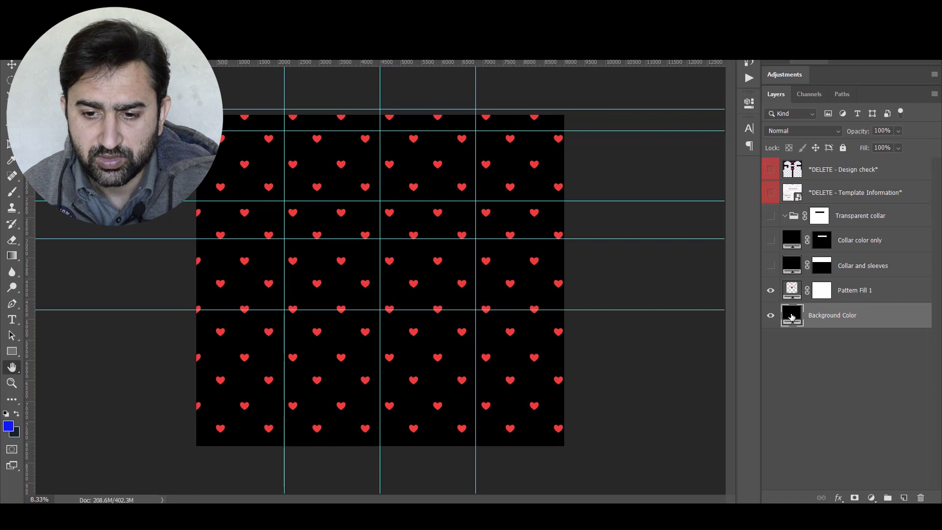
type("ffffff")
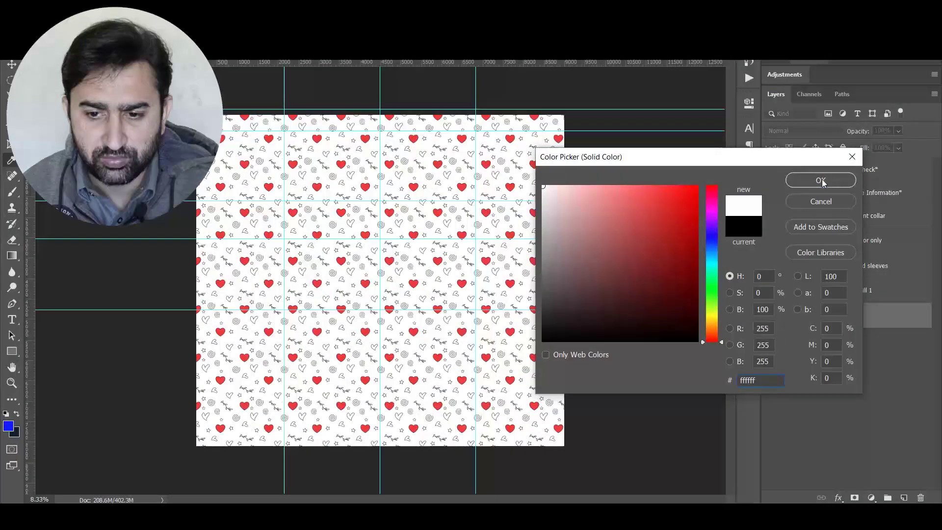
left_click(820, 180)
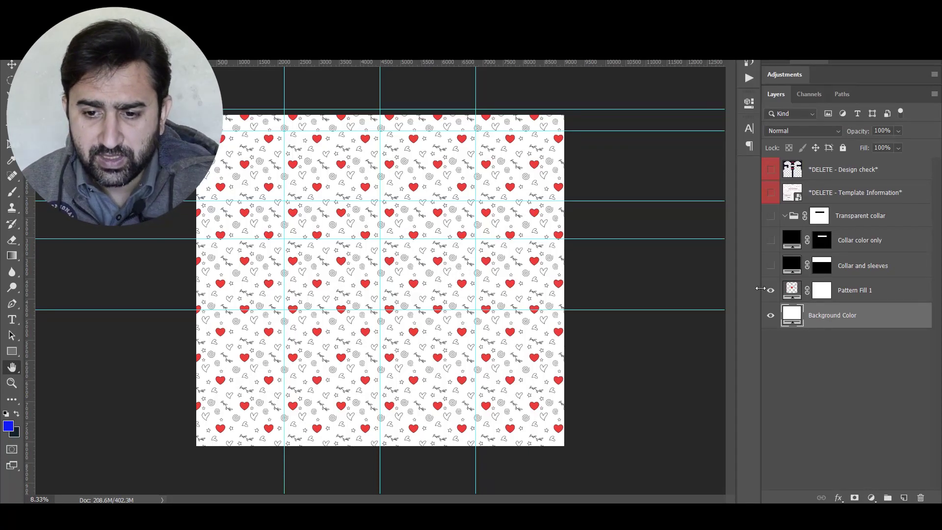
- Check how the heart pattern fits the shirt pieces using the Design check overlay, and hide the overlay again
left_click(771, 193)
left_click(770, 192)
left_click(771, 169)
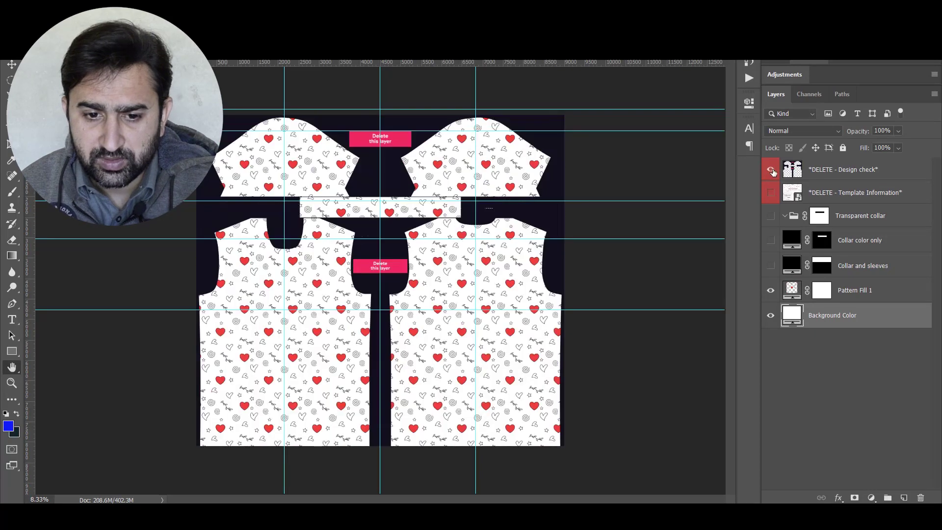
left_click(841, 169)
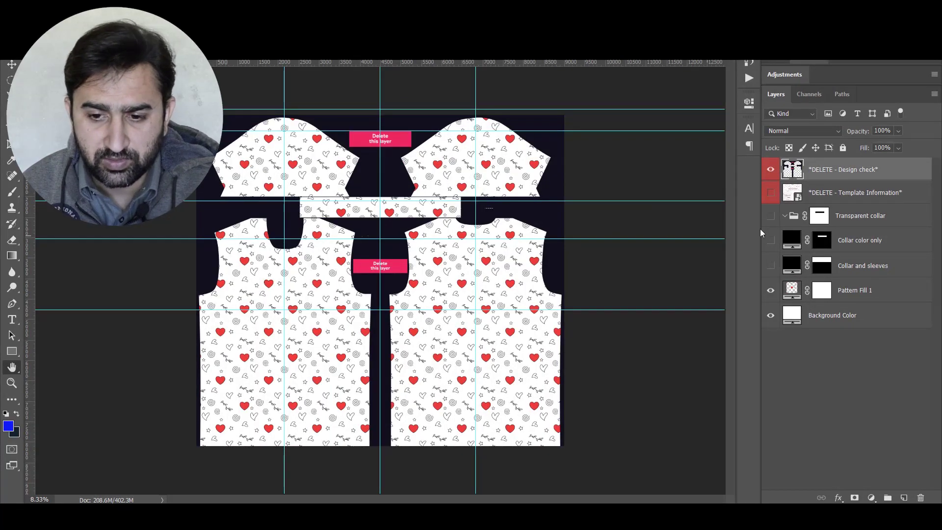
left_click(770, 169)
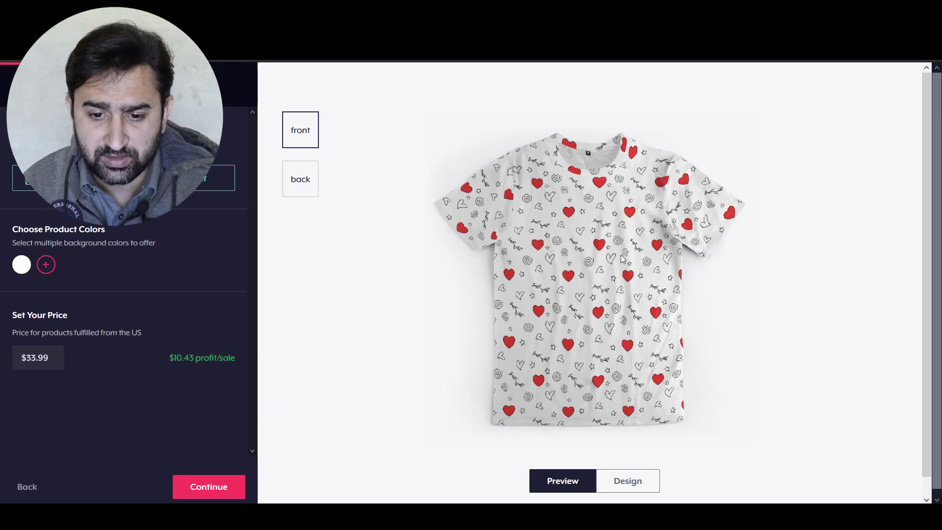
- Switch to the Teespring launcher and inspect the back and front previews of the patterned T-shirt
left_click(307, 184)
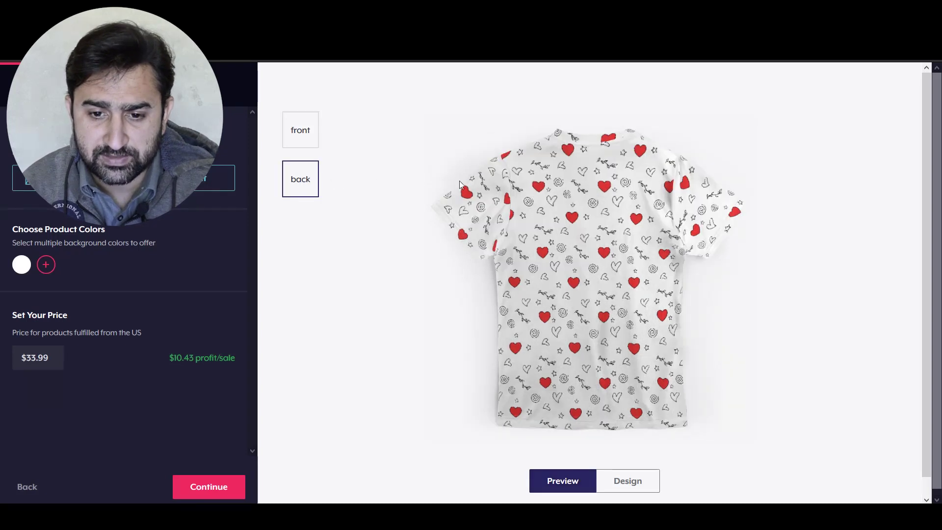
left_click(308, 134)
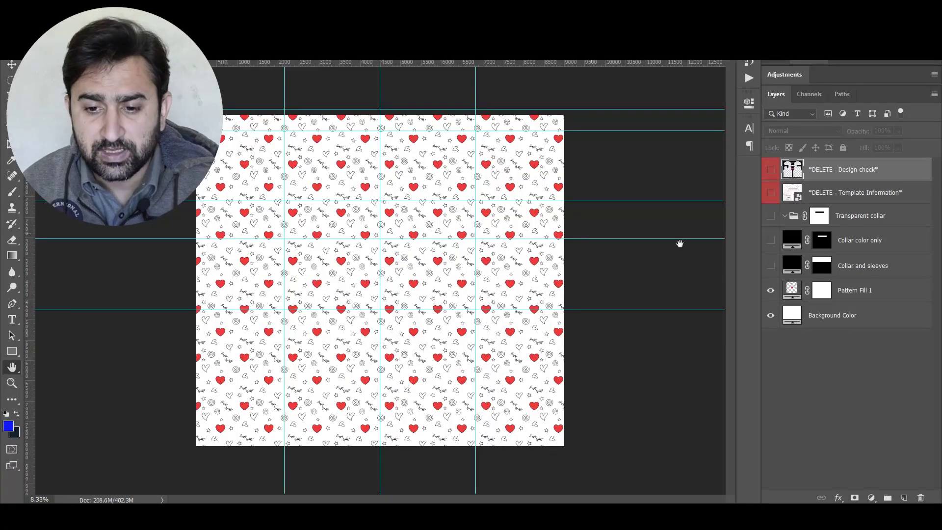
- Switch to Photoshop and compare the artwork with the Design check overlay shown and with the white background hidden, restoring both
left_click(770, 169)
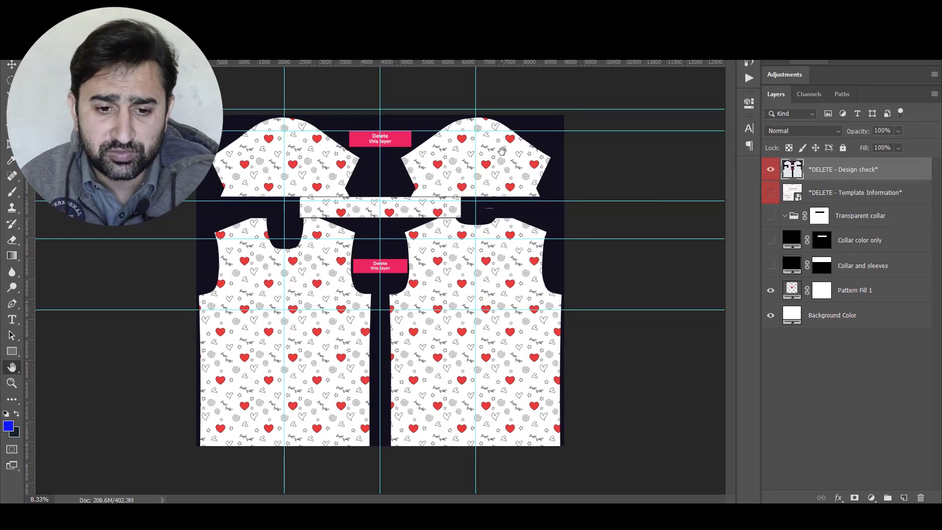
left_click(770, 169)
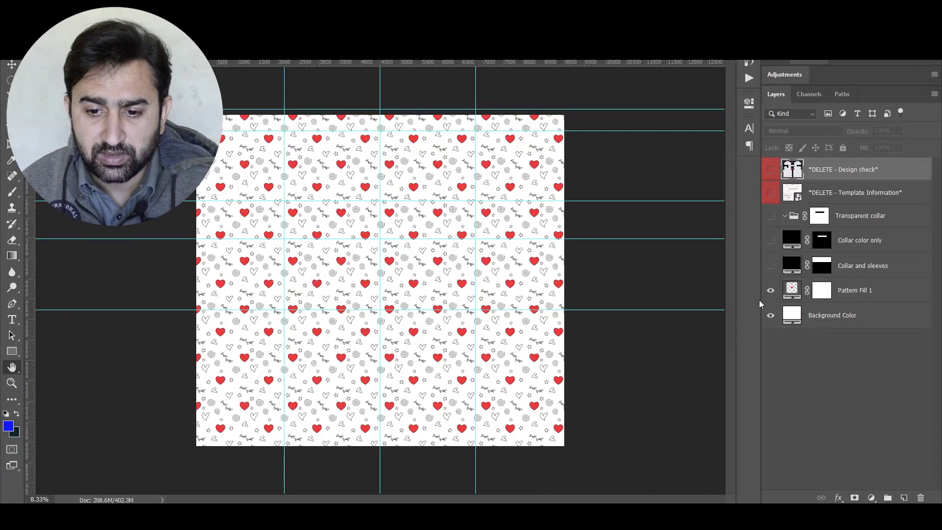
left_click(770, 315)
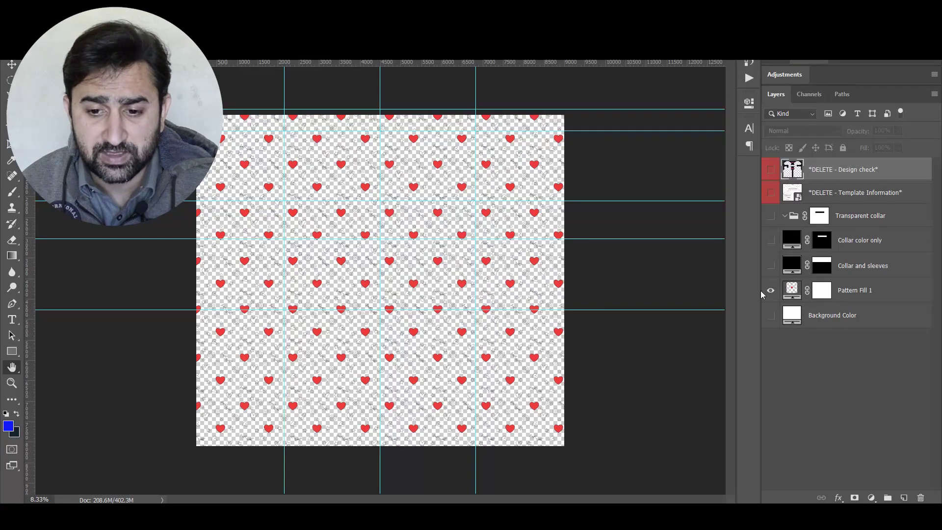
left_click(769, 316)
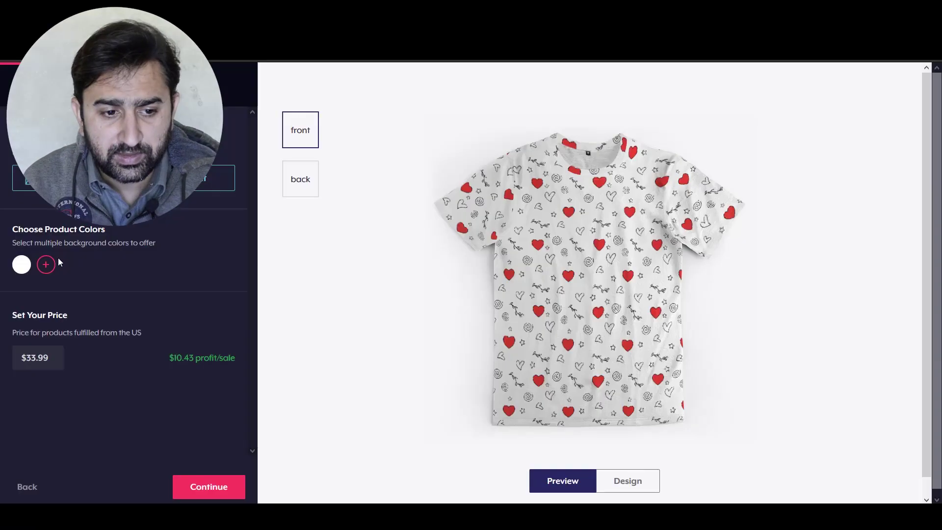
- Switch to the Teespring launcher, add yellow as a product colour alongside white, and preview the shirt's front
left_click(57, 257)
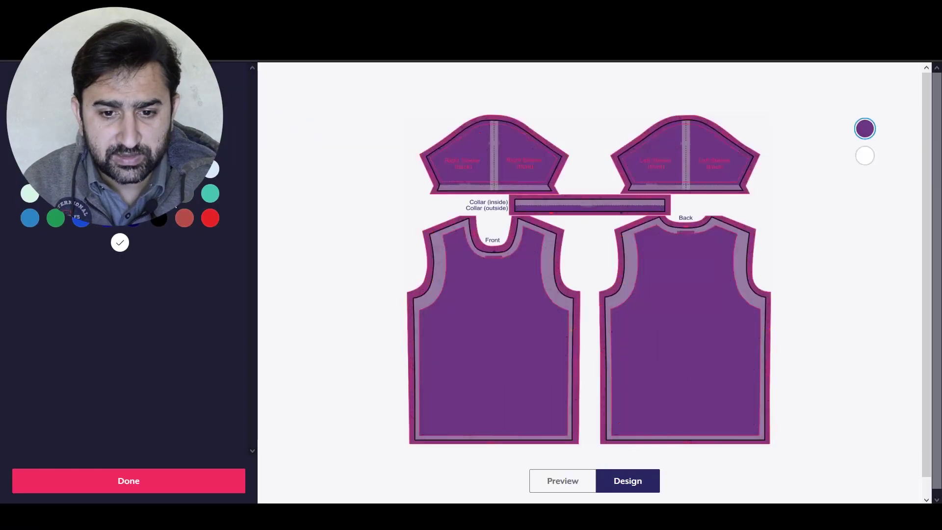
left_click(190, 202)
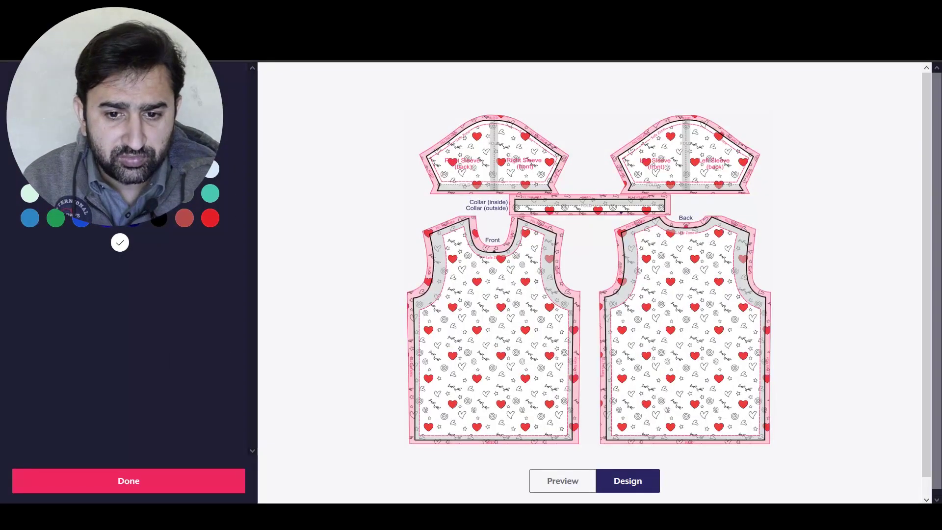
left_click(551, 482)
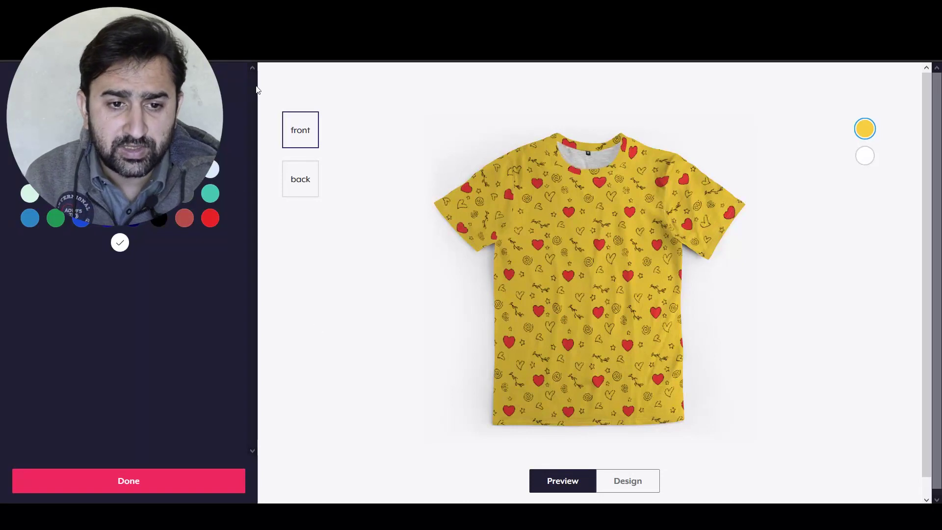
- Compare the front preview of the white heart-pattern shirt with that of the yellow version
left_click(128, 481)
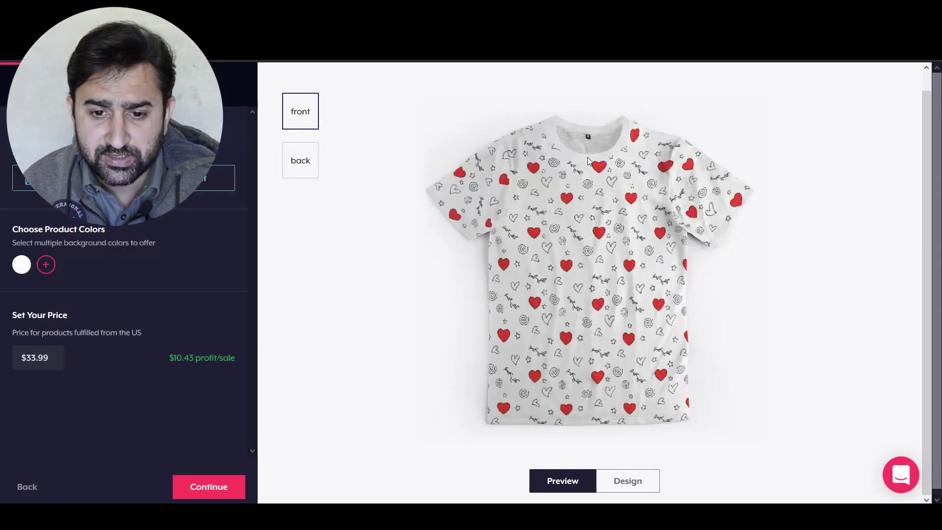
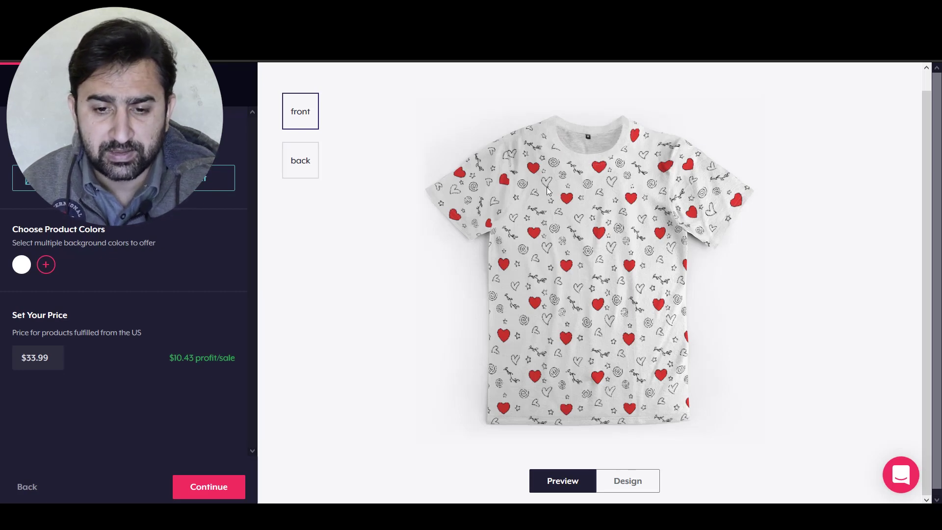
left_click(46, 264)
left_click(107, 193)
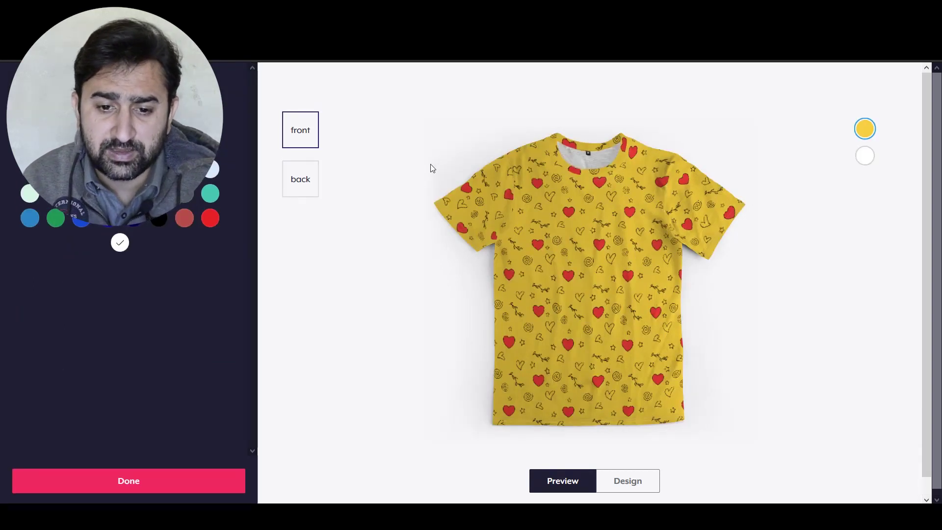
left_click(338, 71)
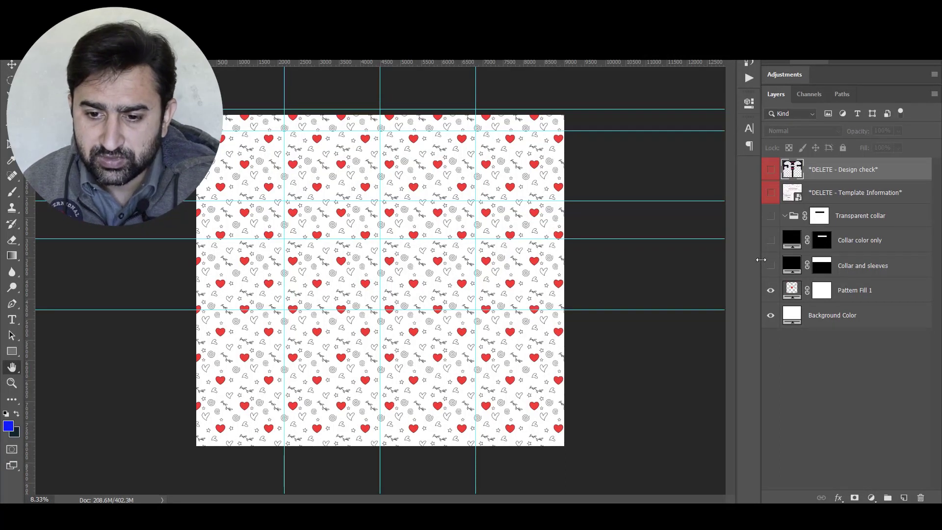
- Show the Transparent collar group, move the Pattern Fill 1 layer into it, and hide the Background Color layer
left_click(841, 291)
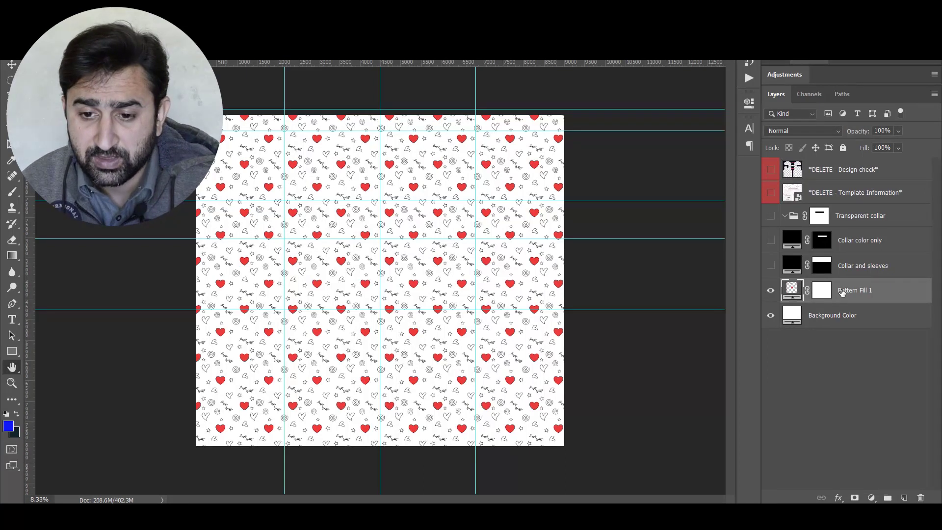
left_click(770, 217)
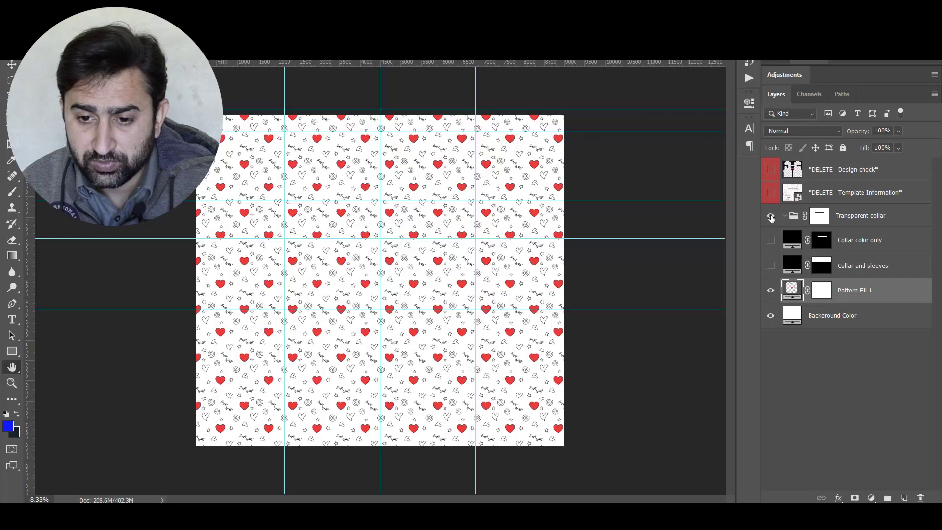
left_click(865, 216)
left_click(770, 216)
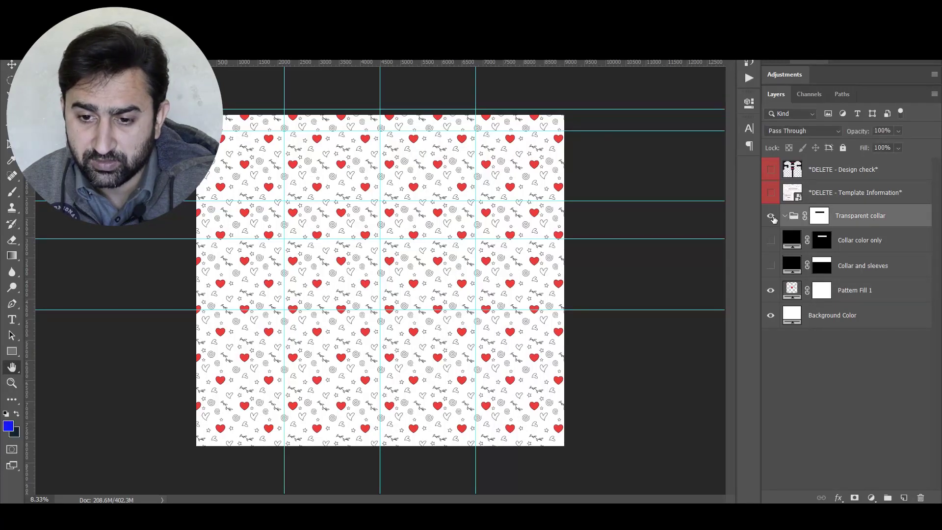
left_click_drag(856, 290, 844, 212)
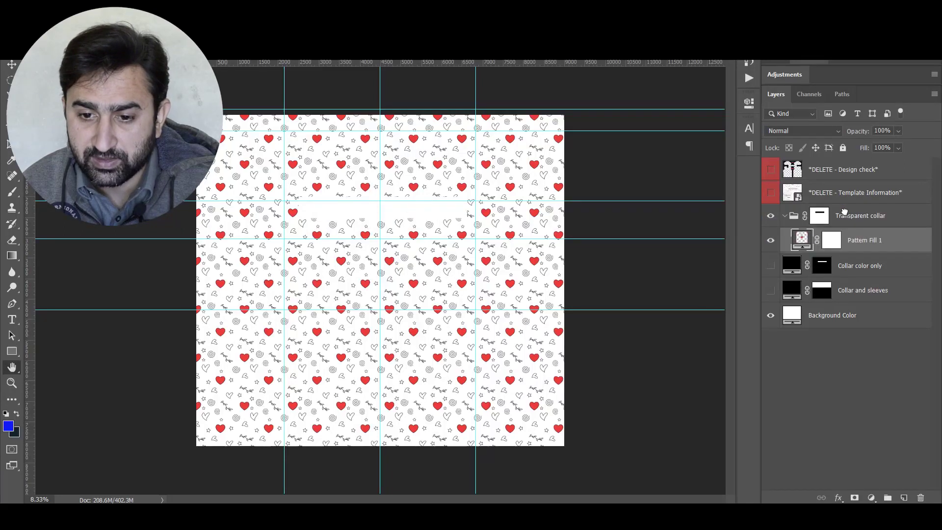
left_click(783, 220)
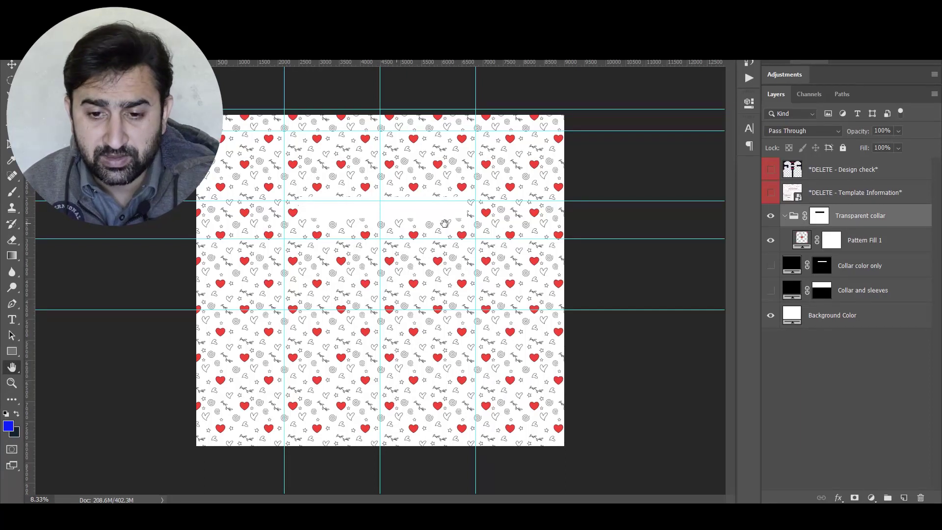
left_click(770, 315)
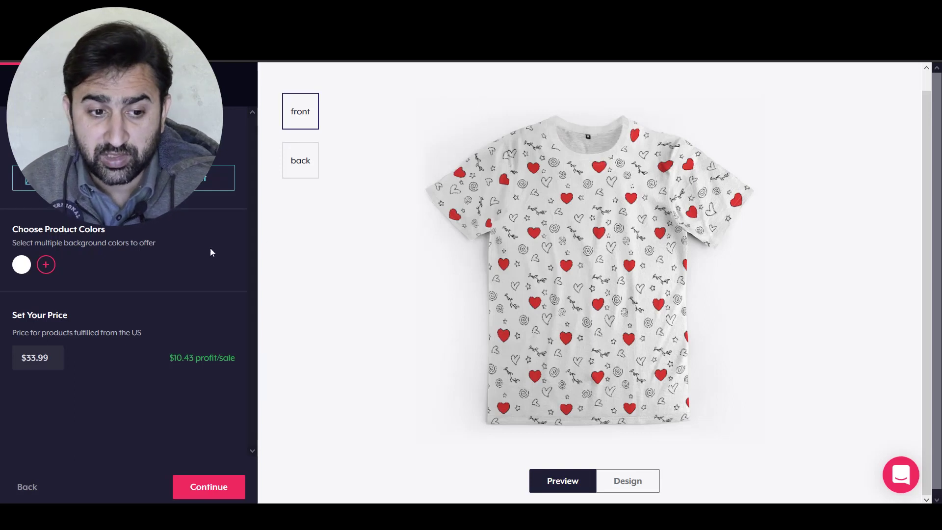
- Switch to the Teespring launcher, add yellow alongside white for the transparent-collar design, and preview the shirt's front
left_click(46, 265)
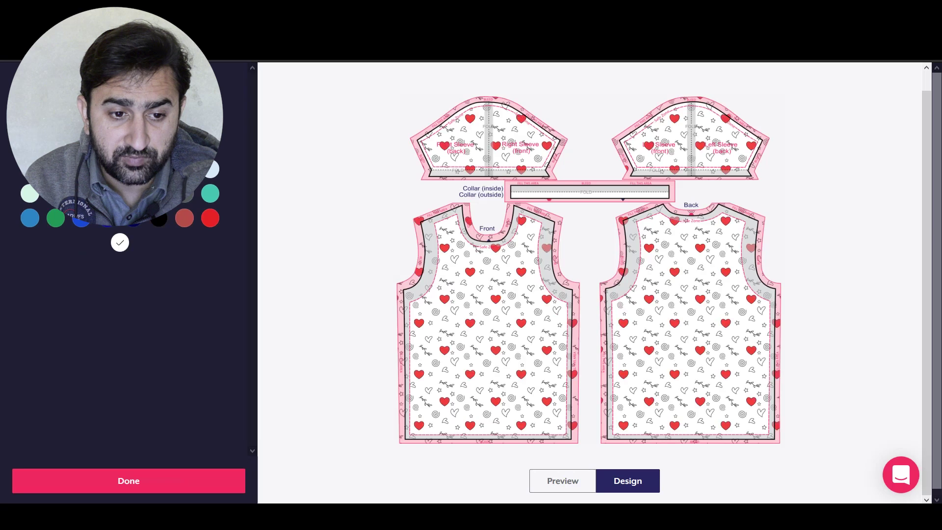
left_click(562, 473)
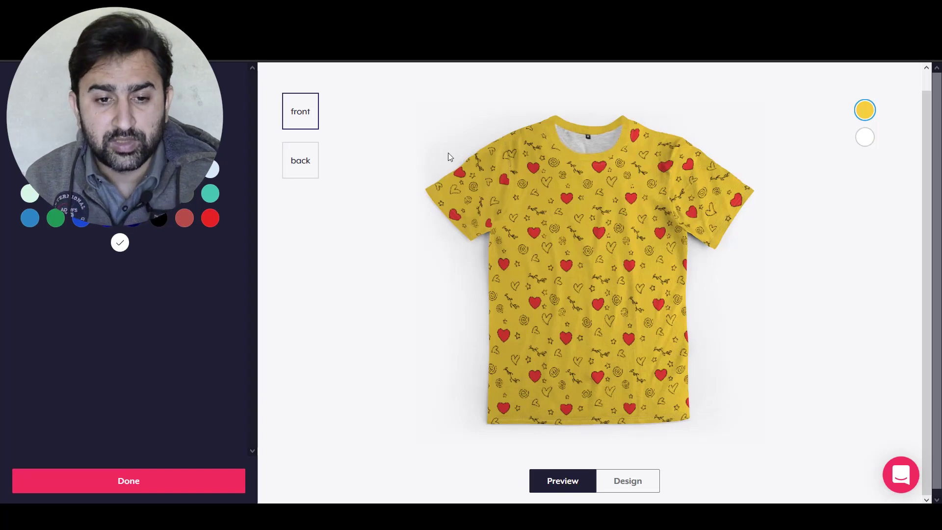
left_click(397, 67)
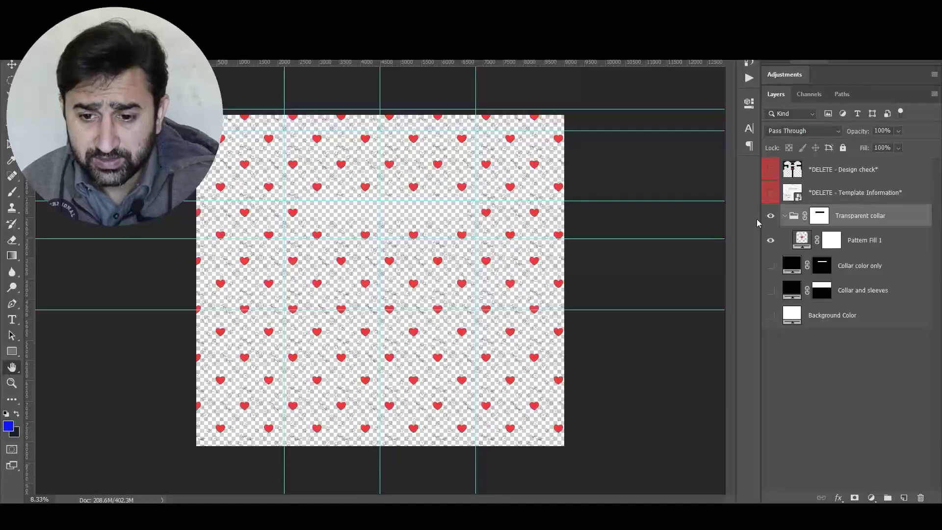
- Swap the transparent collar for Collar color only, placing Pattern Fill 1 directly beneath it, and check the layout with the Design check overlay
left_click(876, 267)
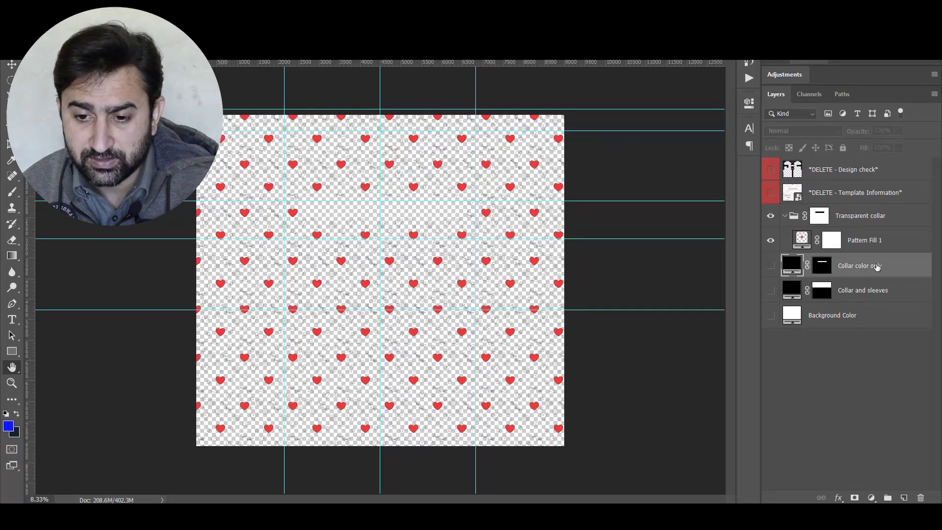
left_click_drag(878, 240, 875, 275)
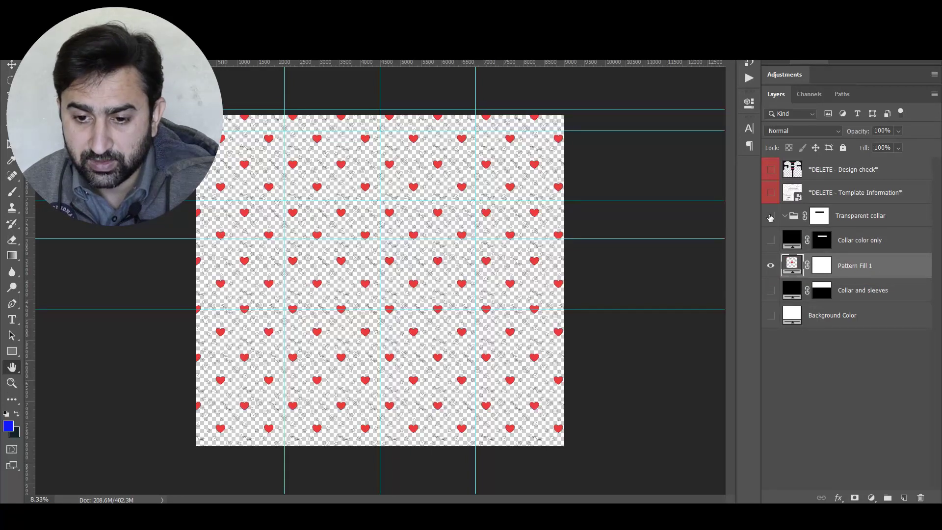
left_click(771, 241)
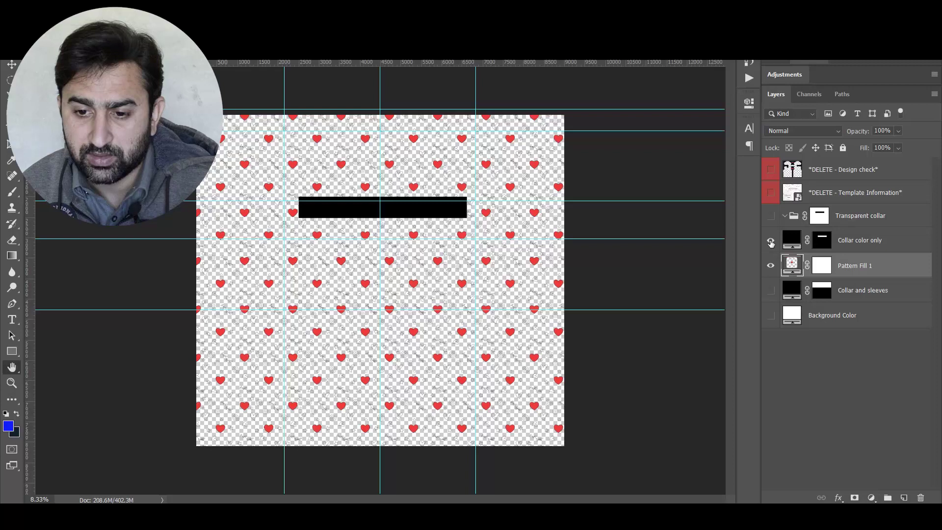
key("alt+bracketright")
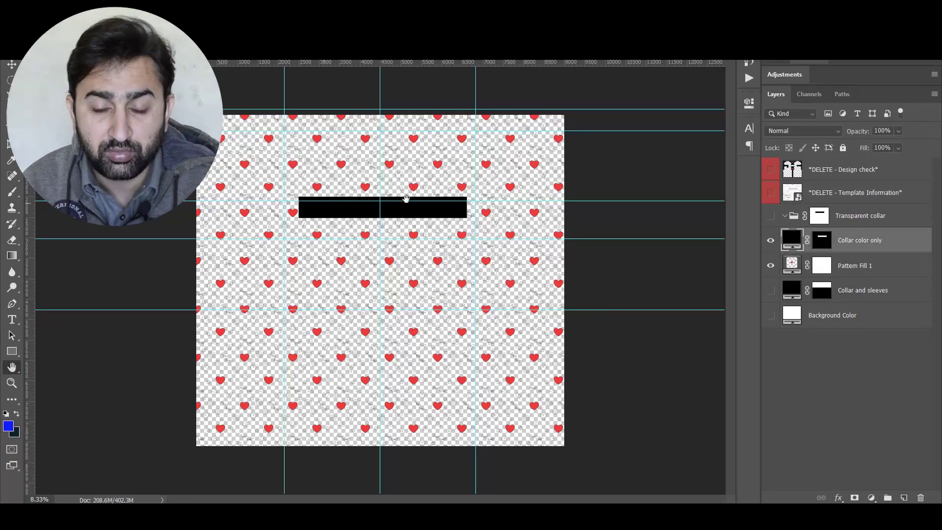
left_click(771, 169)
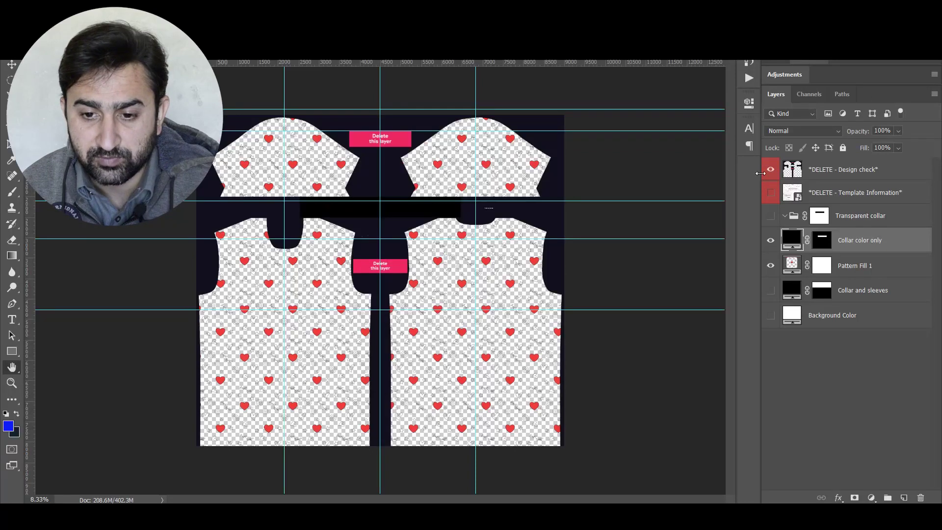
left_click(770, 169)
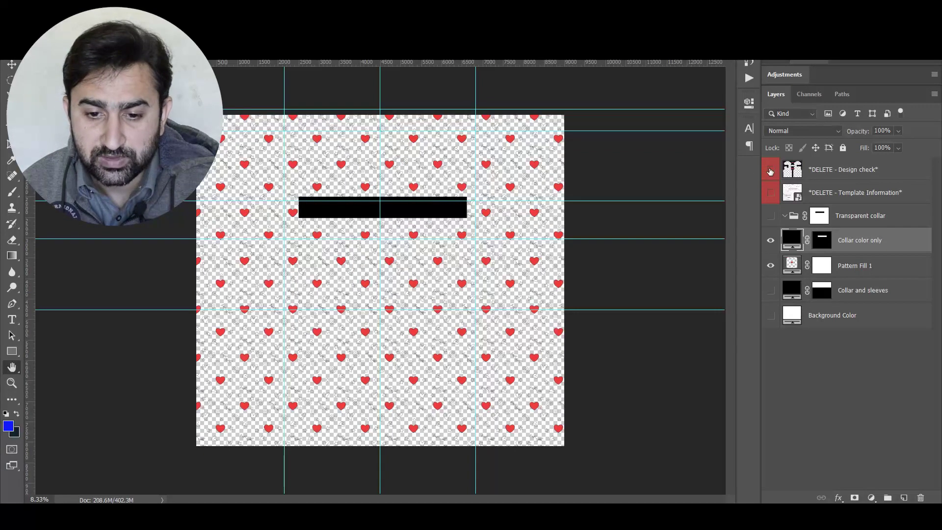
- Try dark red 6c0e0e as the collar's fill colour and set it back to black 000000
double_click(796, 240)
left_click_drag(652, 274, 613, 252)
left_click_drag(469, 230, 512, 184)
left_click(677, 275)
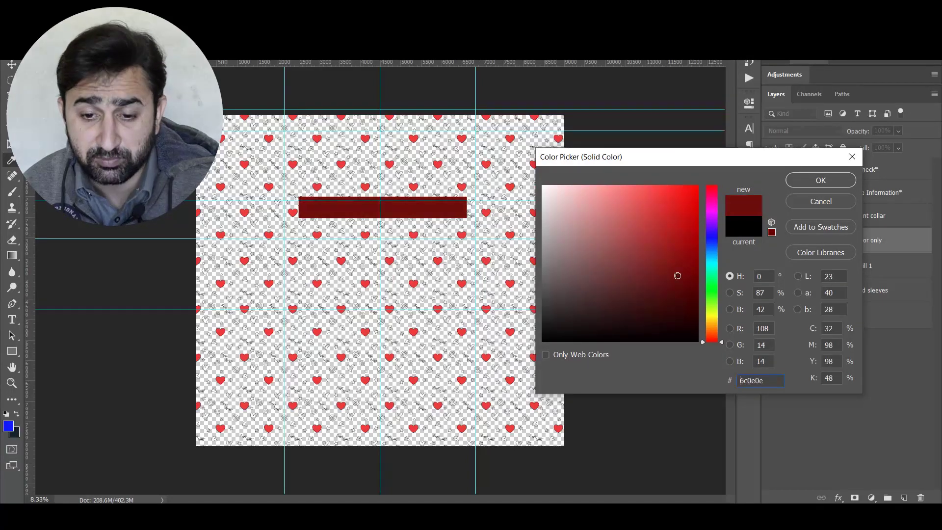
key("ctrl+a")
type("000000")
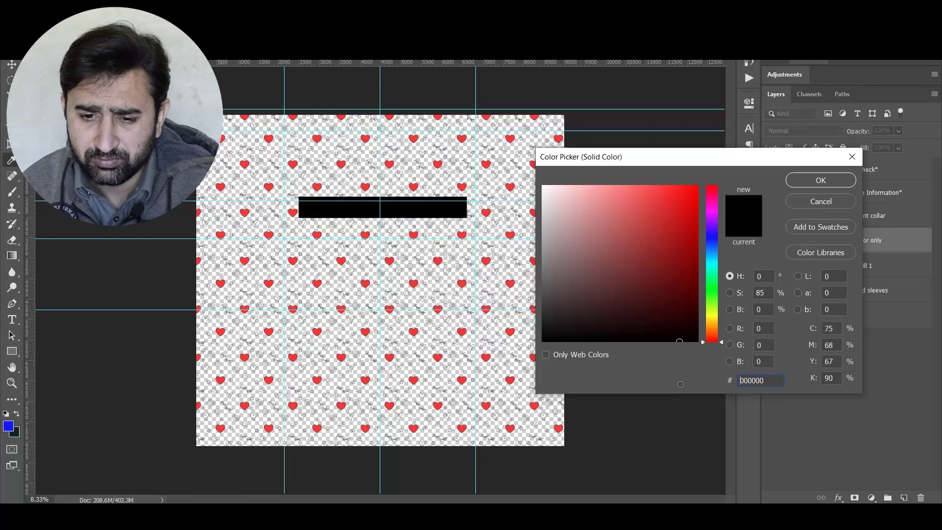
left_click(819, 186)
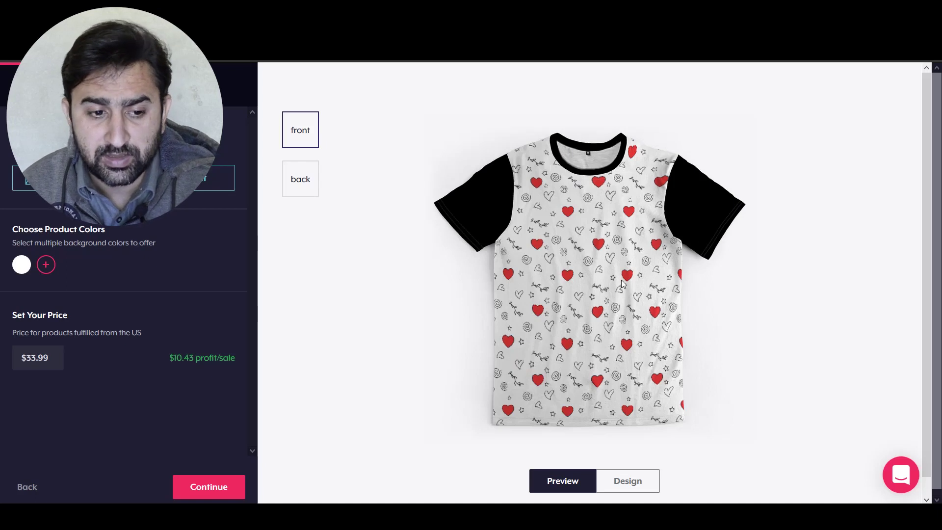
- Switch to Photoshop, move Pattern Fill 1 below Collar and sleeves, and show that layer instead of Collar color only
key("alt+Tab")
left_click(867, 269)
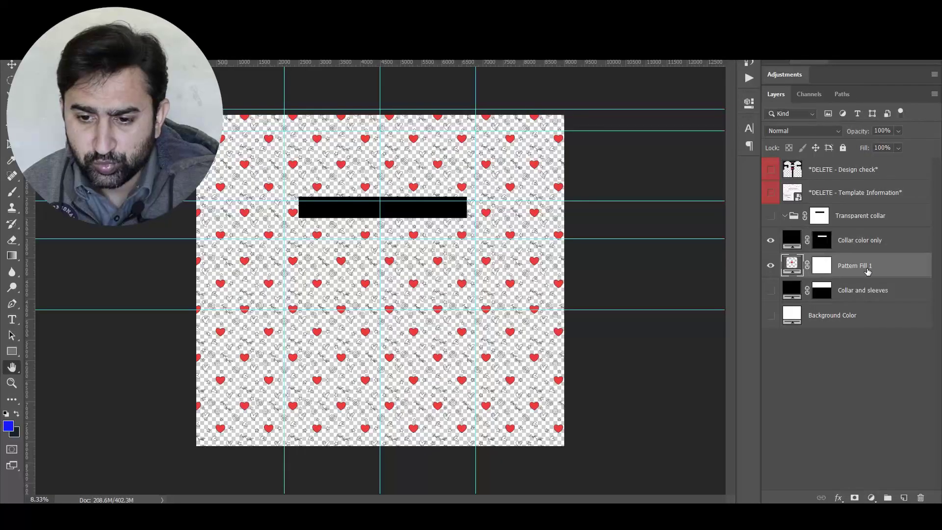
left_click_drag(867, 271, 866, 300)
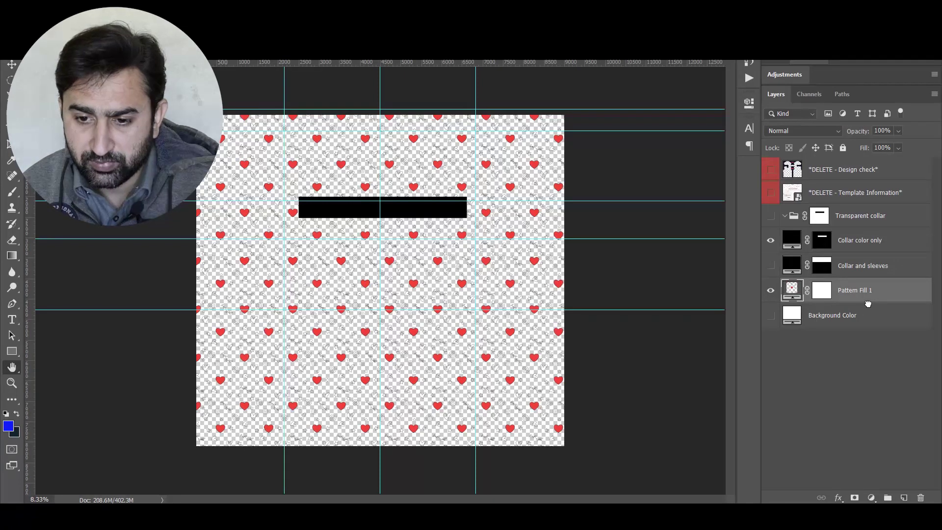
left_click(857, 269)
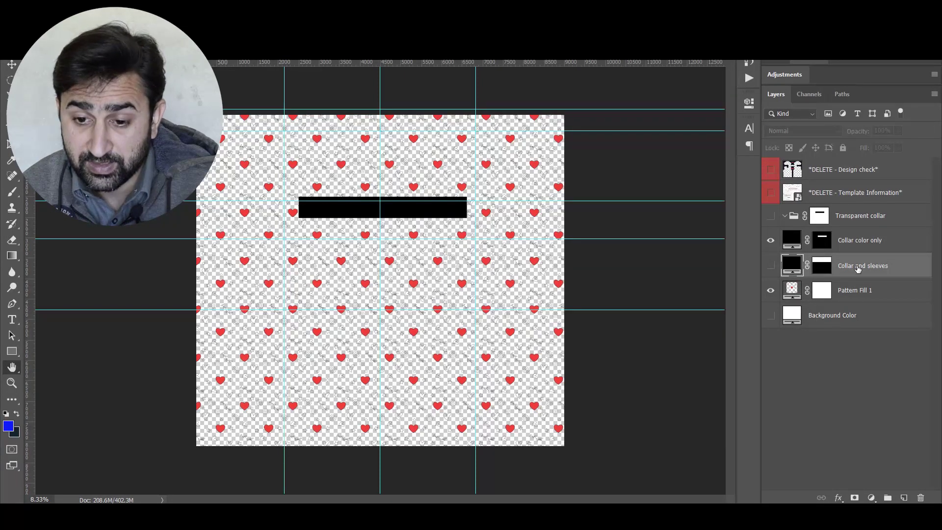
left_click(770, 240)
left_click(771, 265)
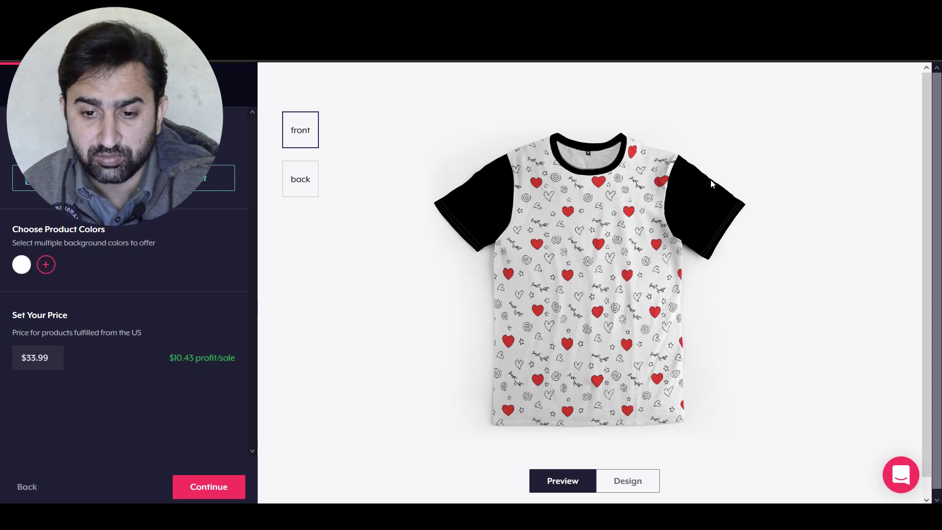
- In the Teespring launcher, add yellow as a product colour for the black collar-and-sleeves design and preview the shirt
left_click(46, 265)
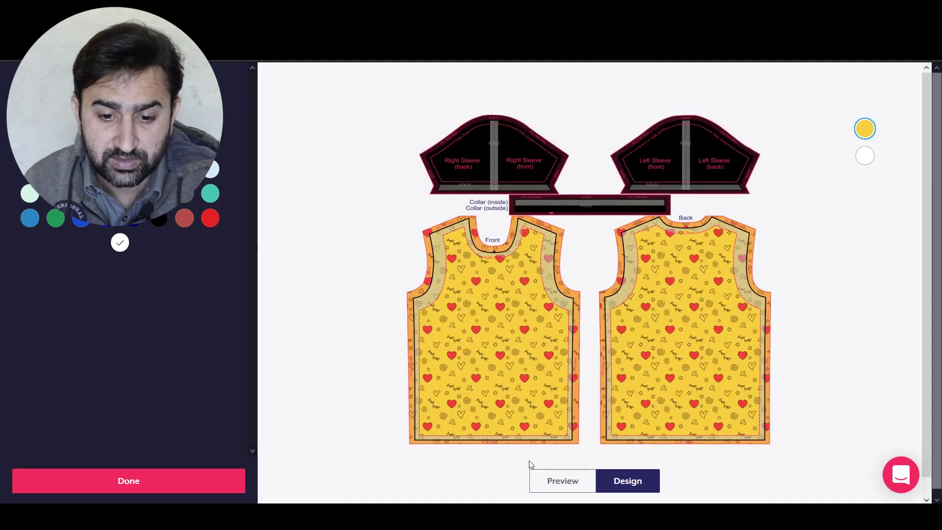
left_click(558, 474)
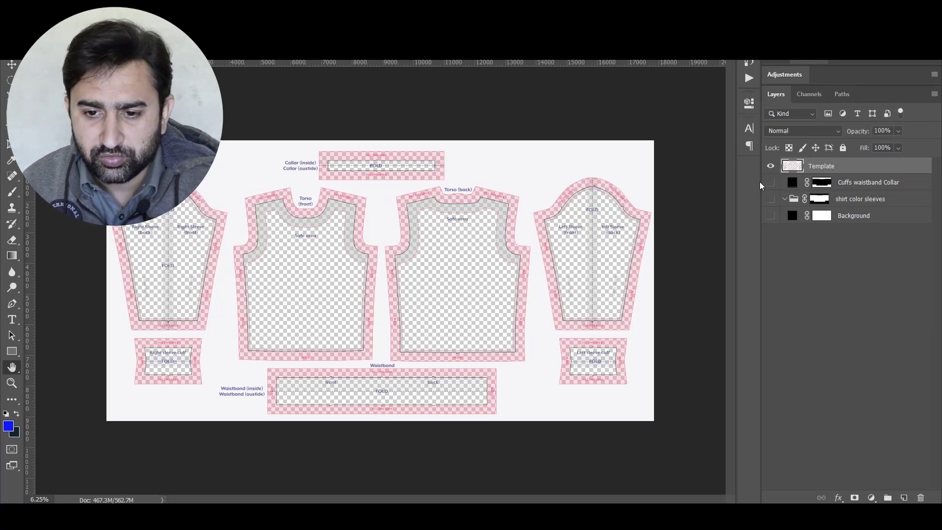
- In the Photoshop template with cuffs and waistband, examine the garment guides and hide the Template layer
left_click(770, 166)
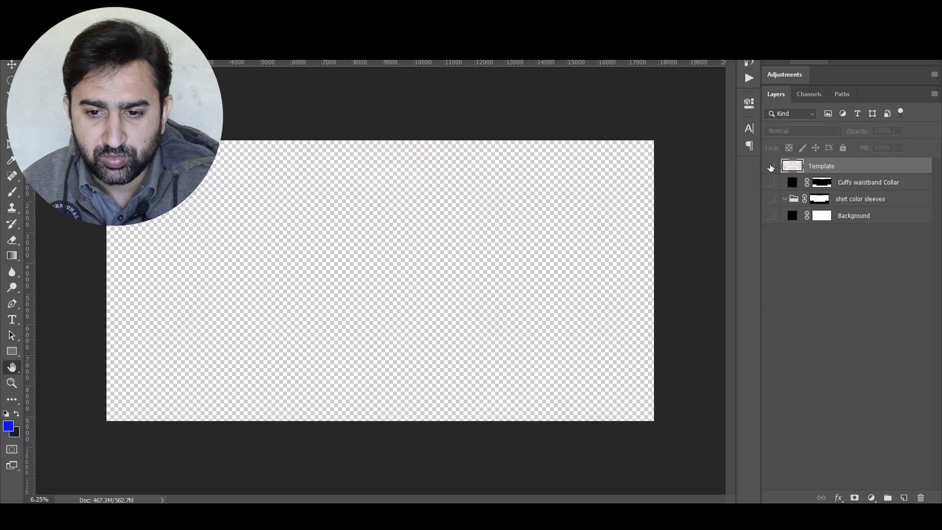
left_click(770, 167)
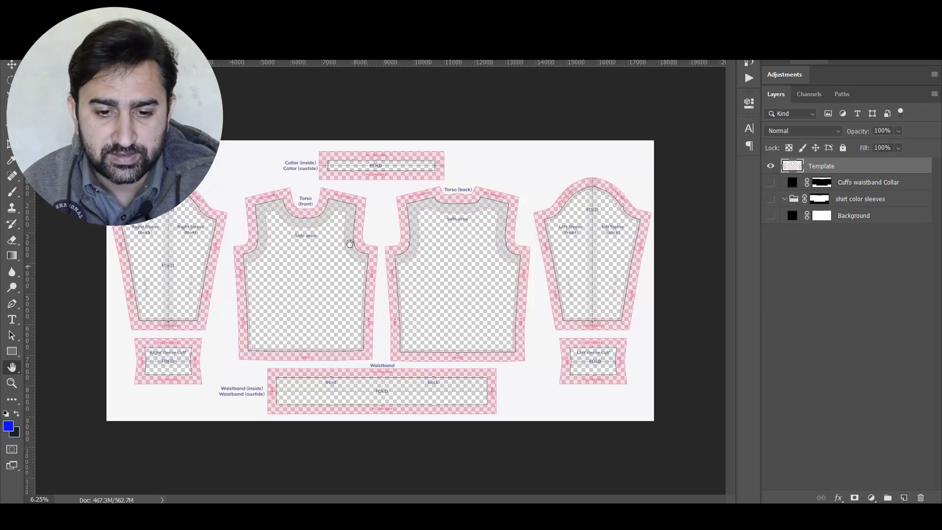
left_click(770, 167)
left_click(769, 166)
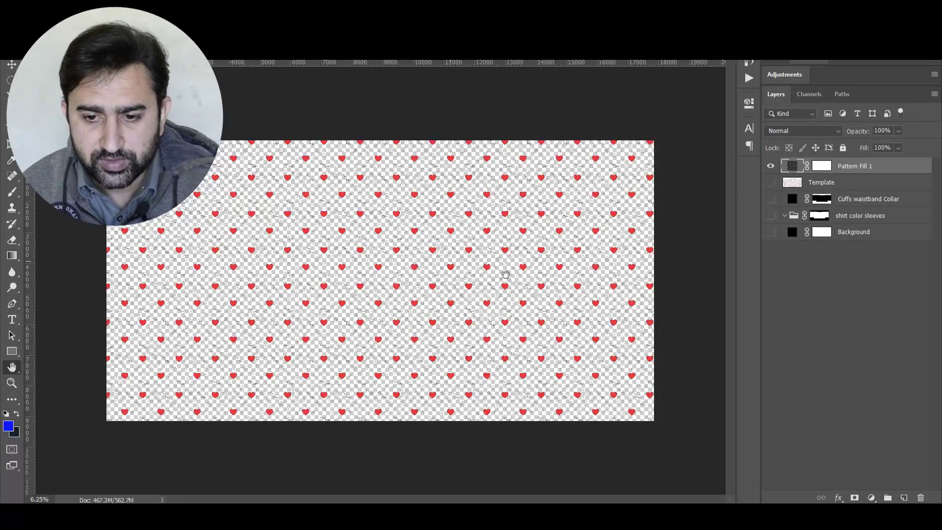
- Place Pattern Fill 1 directly above the Background layer and show the Background with a white ffffff fill
left_click_drag(856, 166, 859, 226)
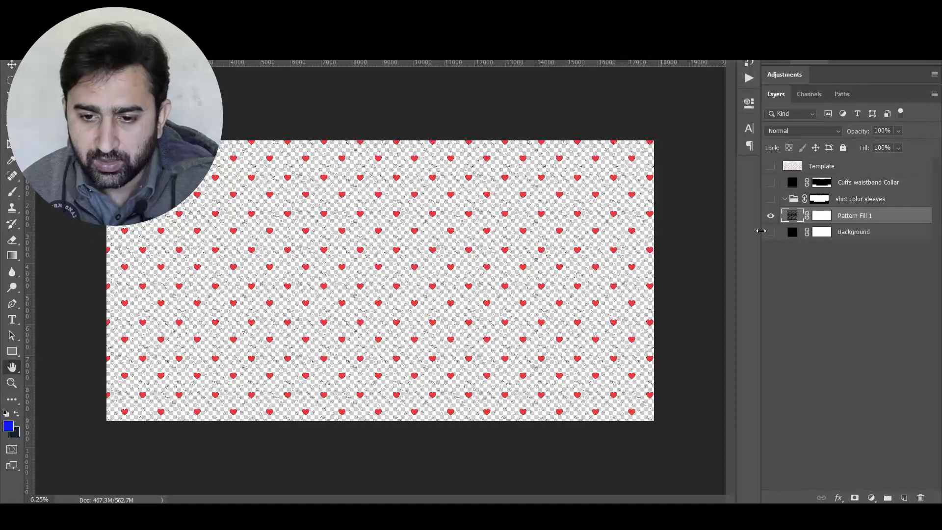
double_click(792, 232)
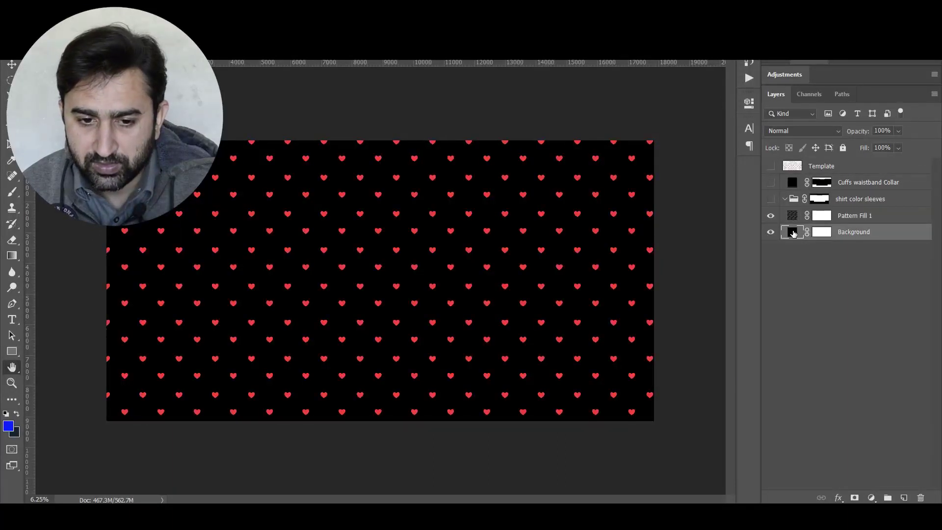
left_click(543, 187)
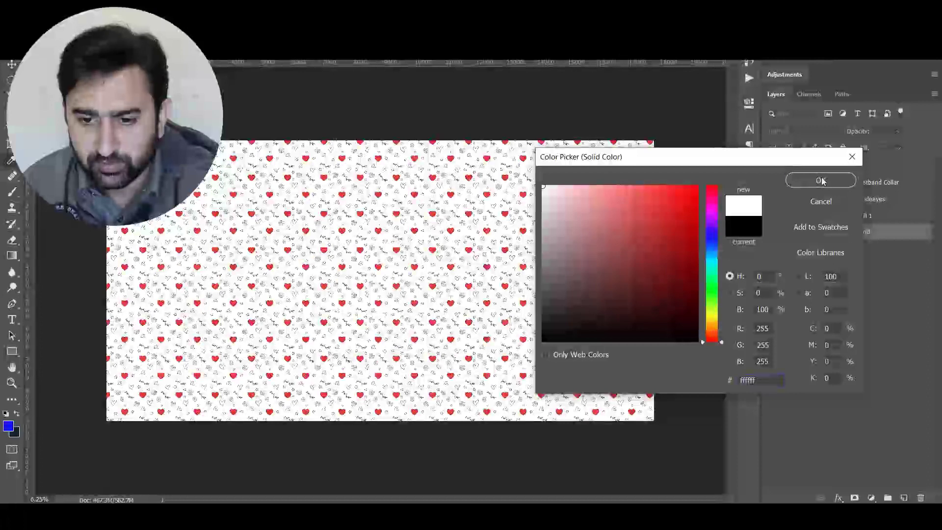
left_click(814, 180)
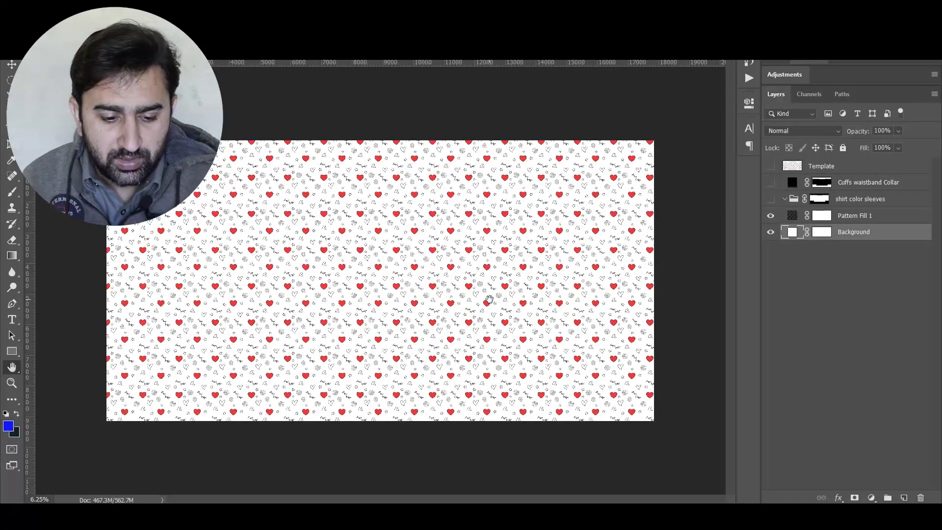
- Examine the heart pattern's detail at 100% zoom and check the whole artwork against the Template guides
scroll(381, 224, "up", 4)
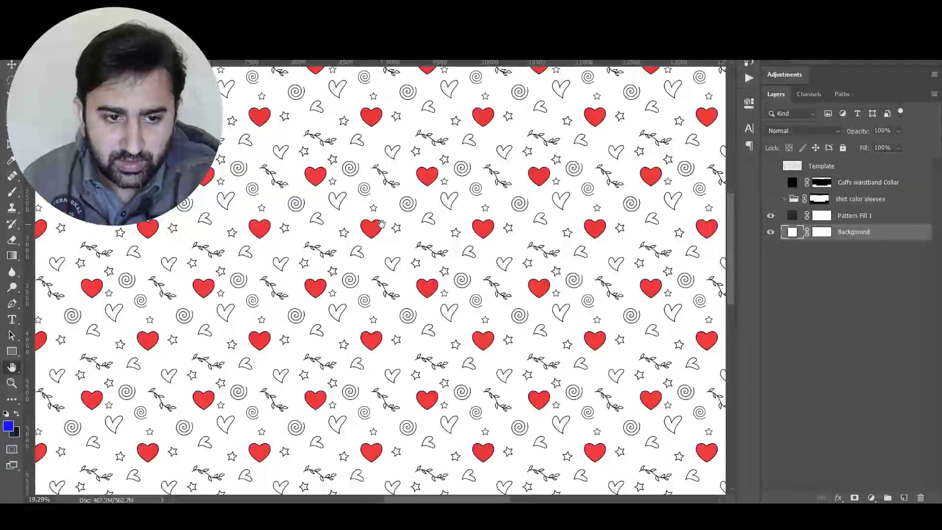
key("ctrl+1")
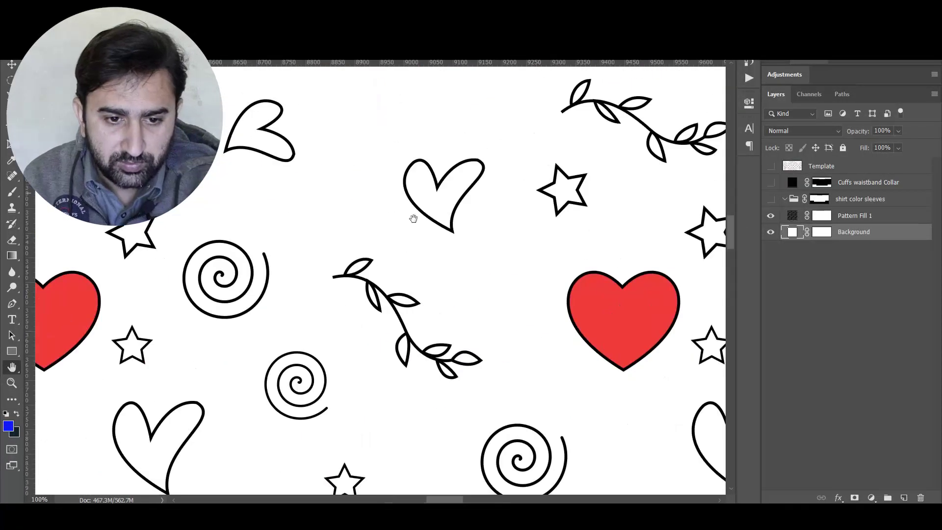
left_click_drag(320, 165, 559, 302)
key("ctrl+0")
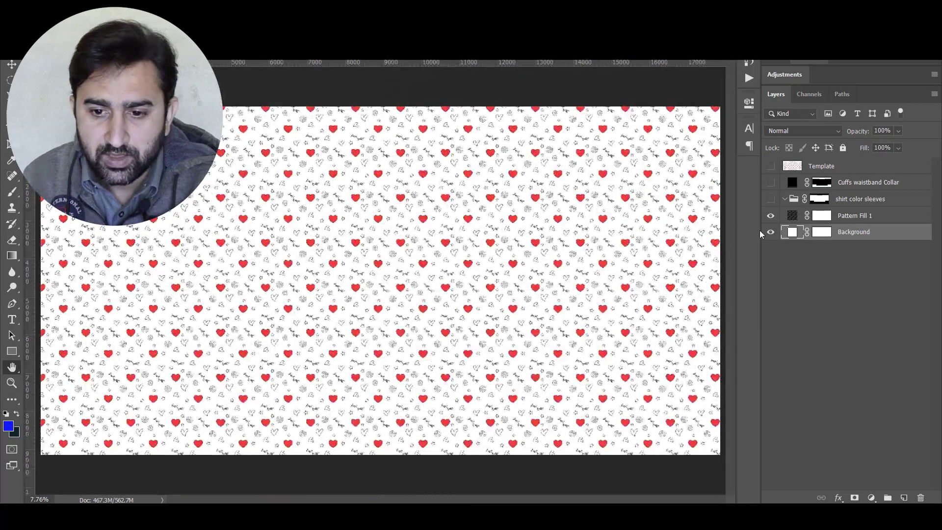
left_click(770, 166)
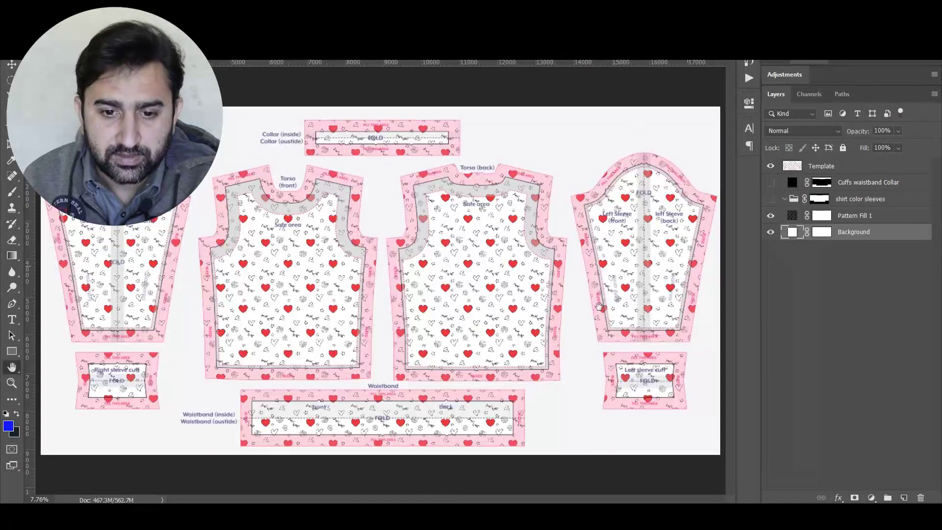
- Hide the Template and Background layers and move Pattern Fill 1 into the visible shirt color sleeves group
left_click(770, 166)
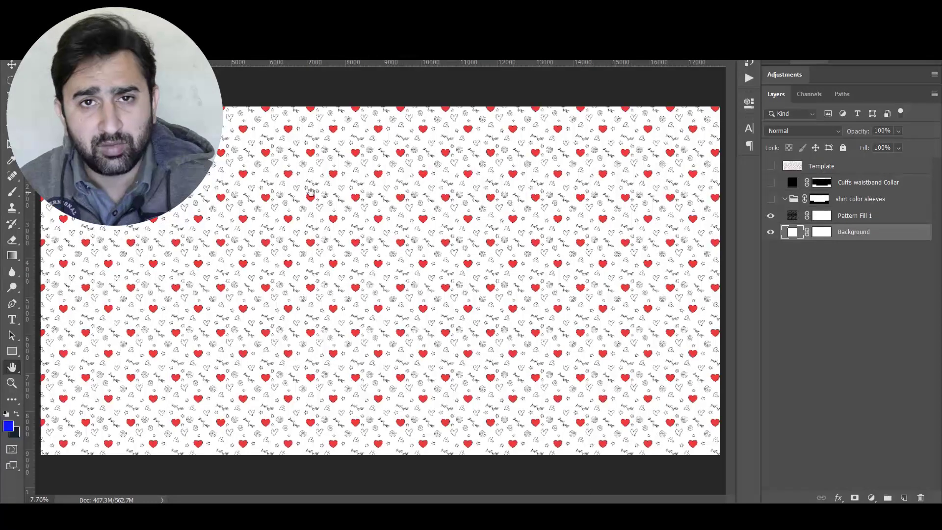
left_click(770, 232)
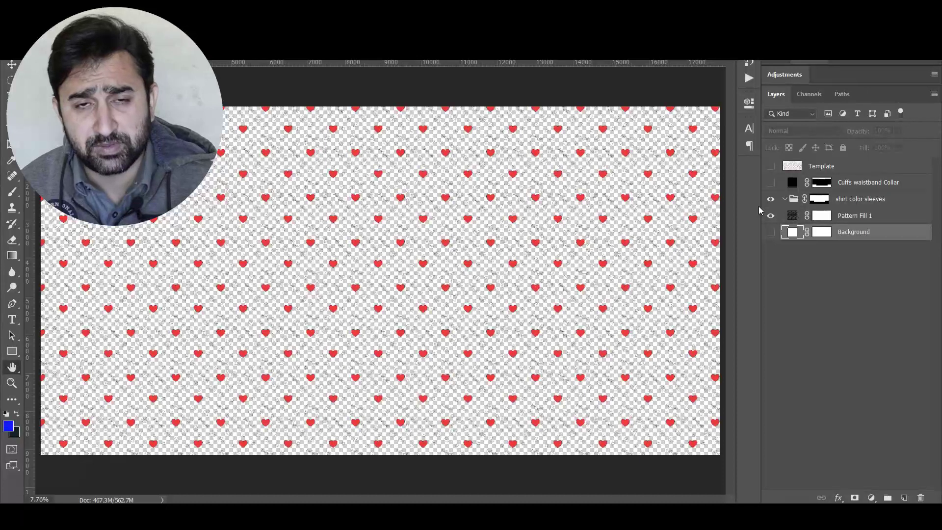
left_click_drag(792, 214, 794, 201)
left_click(786, 200)
left_click(785, 200)
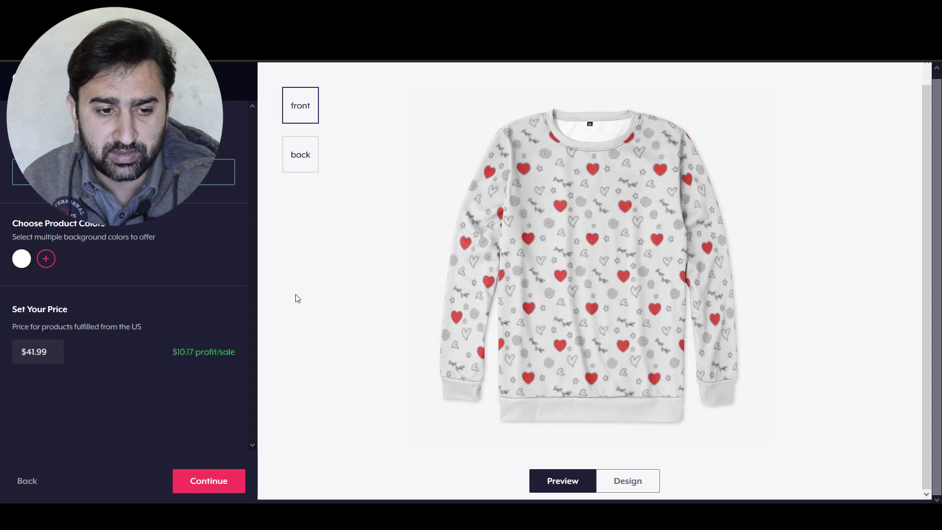
- In the Teespring launcher, add yellow and light blue as product colours for the sweatshirt and preview it in both
left_click(47, 259)
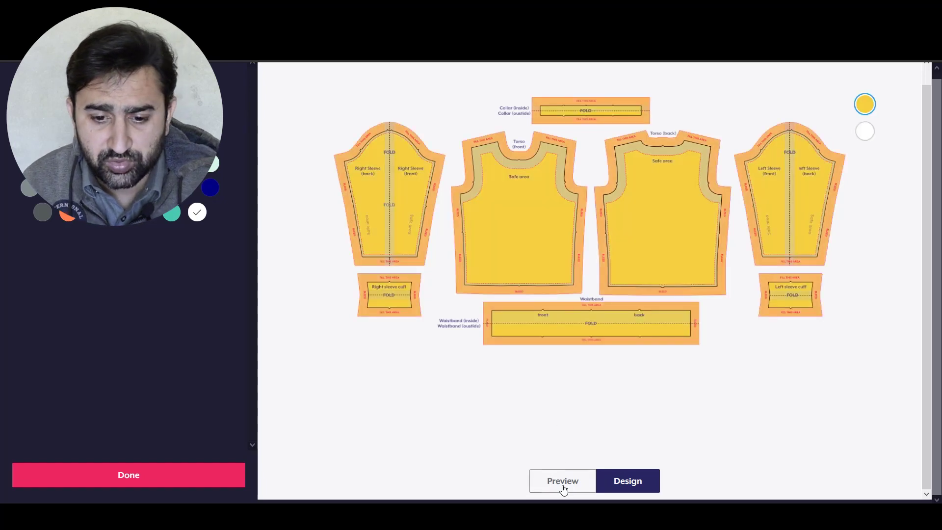
left_click(562, 483)
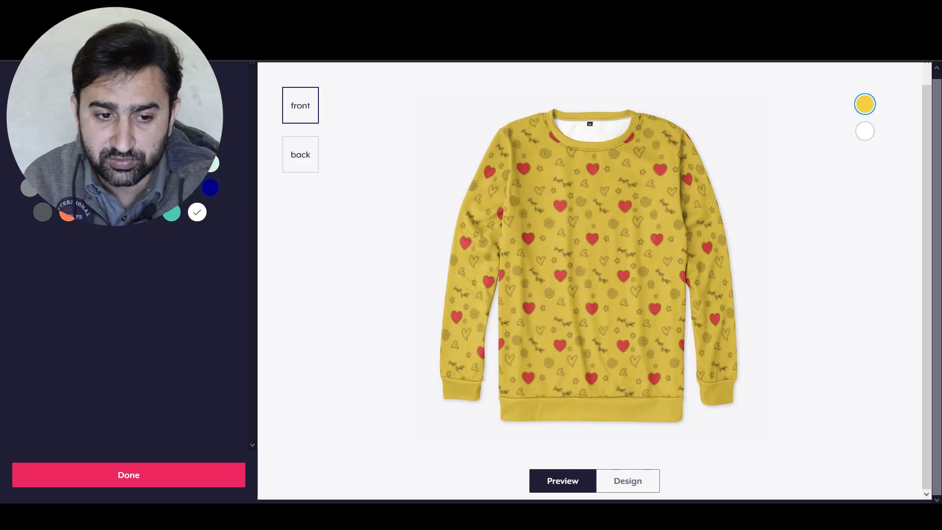
left_click(212, 162)
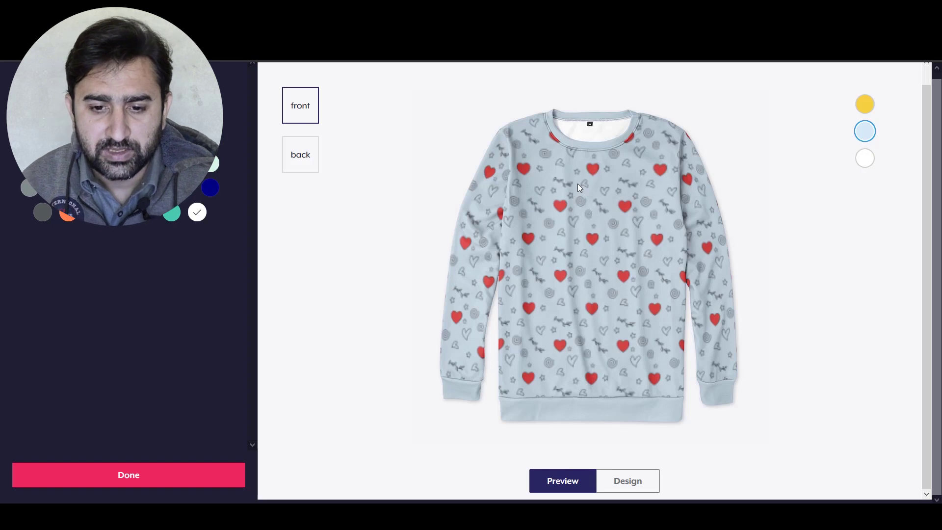
- In Photoshop, show the Cuffs waistband Collar layer, move Pattern Fill 1 out of the shirt color sleeves group to directly above it, and hide the group
key("alt+Tab")
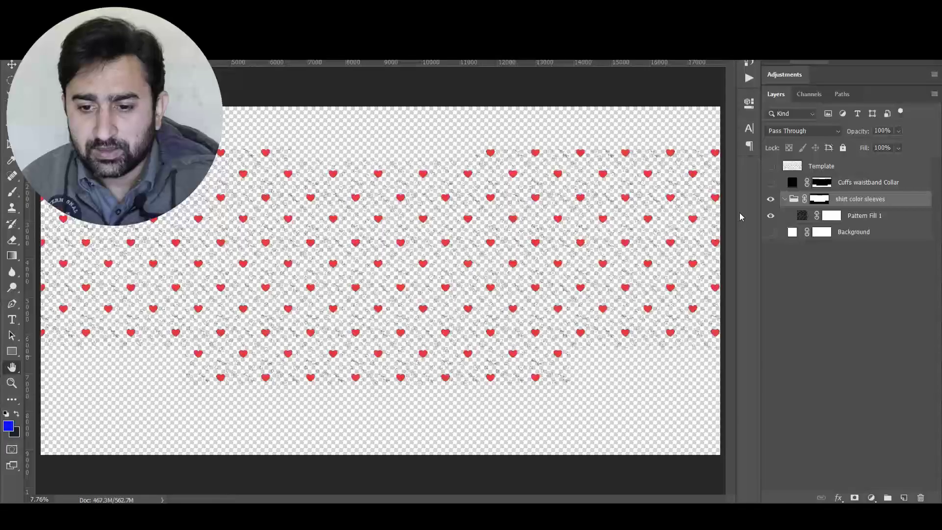
left_click(770, 183)
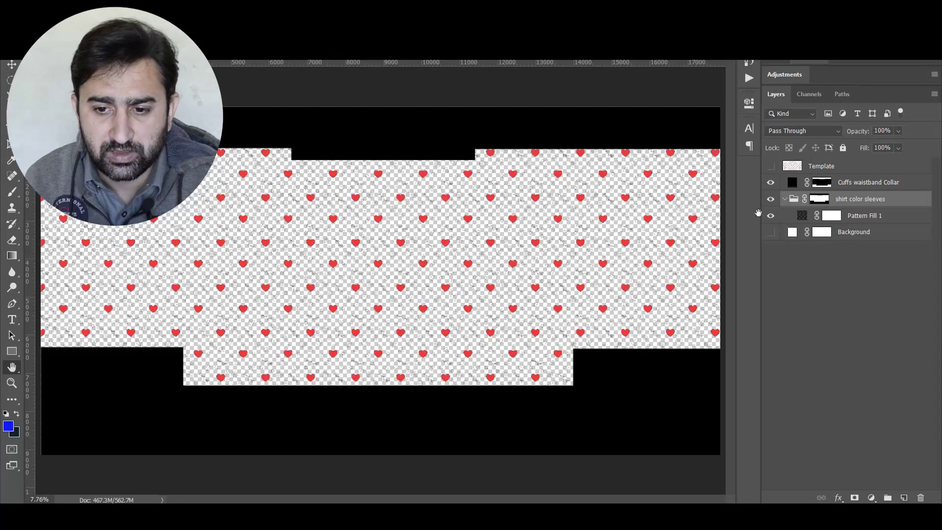
left_click_drag(785, 216, 808, 183)
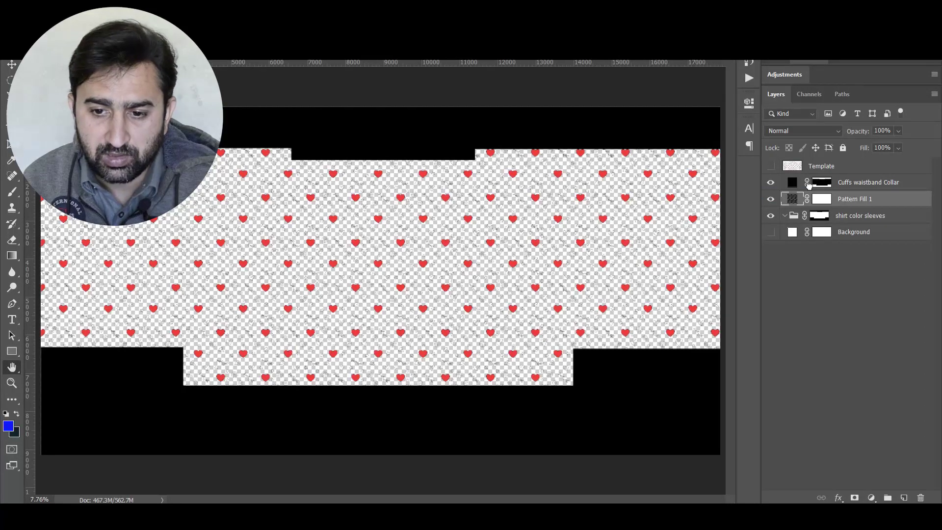
left_click(769, 215)
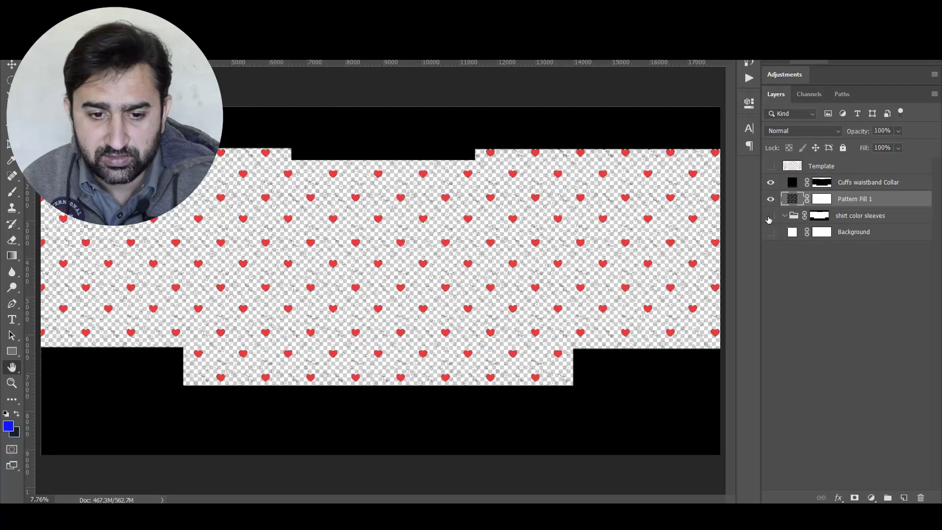
left_click(770, 183)
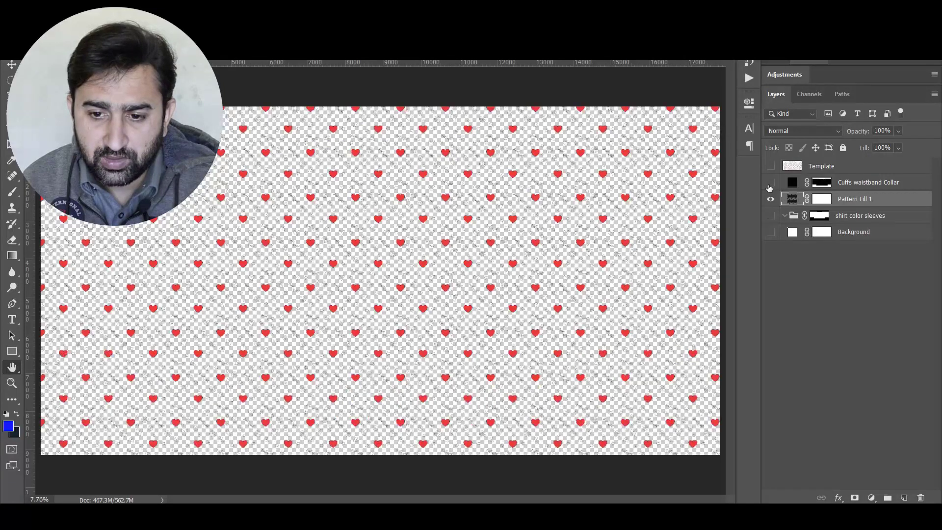
left_click(770, 183)
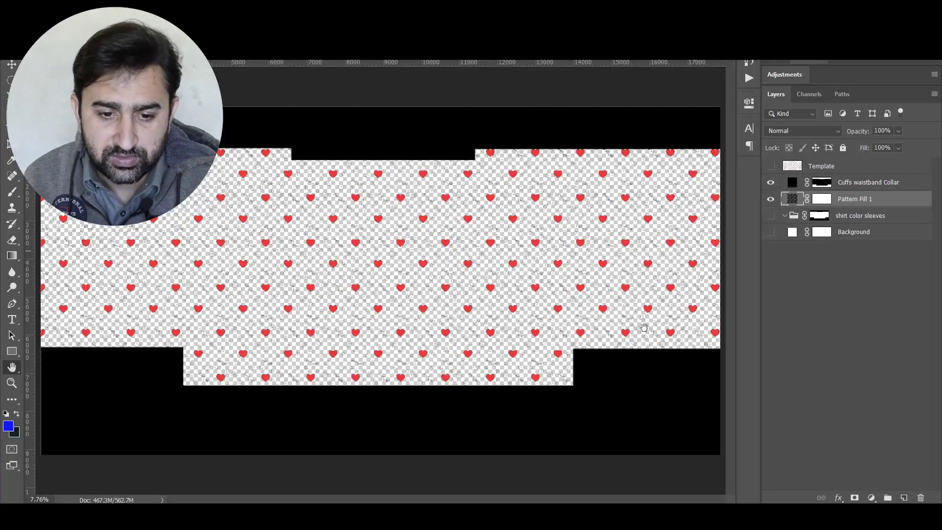
- Try a different fill colour for the Cuffs waistband Collar layer and set it back to black
double_click(792, 185)
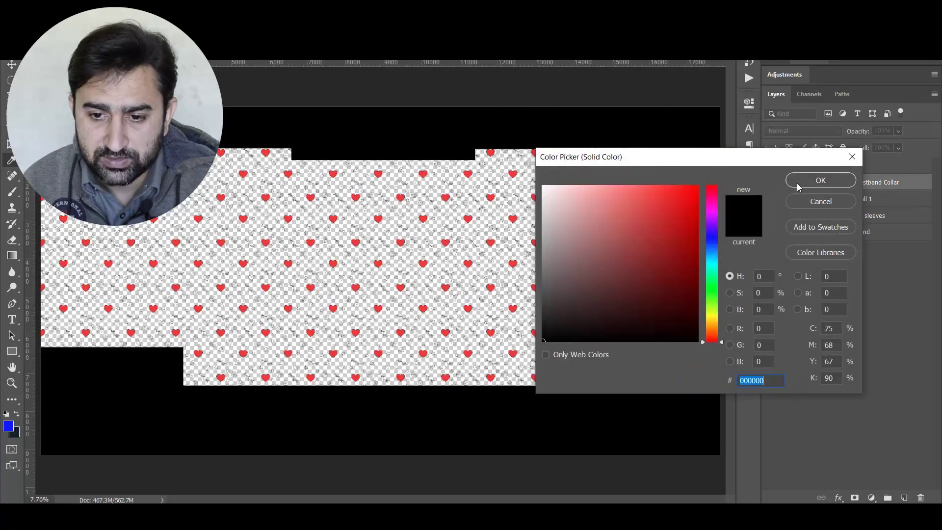
left_click_drag(679, 227, 673, 371)
left_click(821, 180)
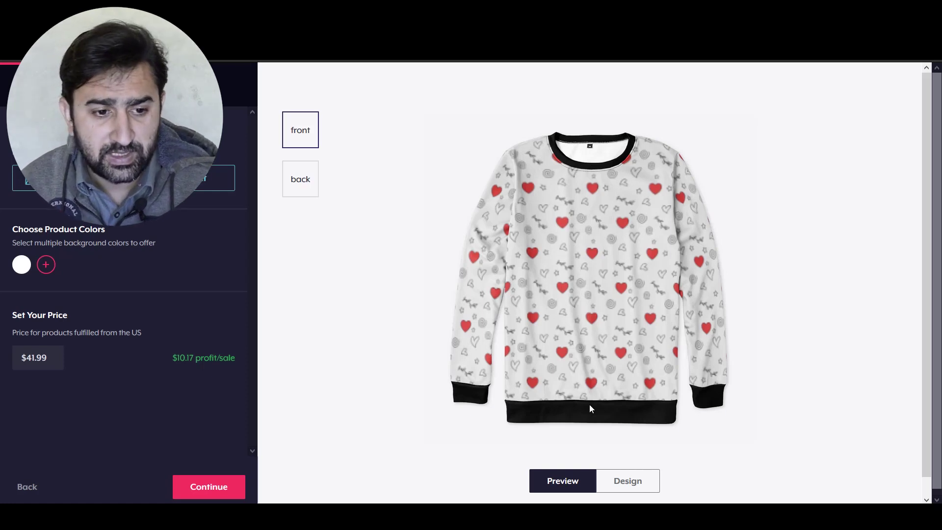
- In the Teespring launcher, add light blue as a product colour for the sweatshirt with black cuffs, waistband and collar and open its preview
left_click(46, 265)
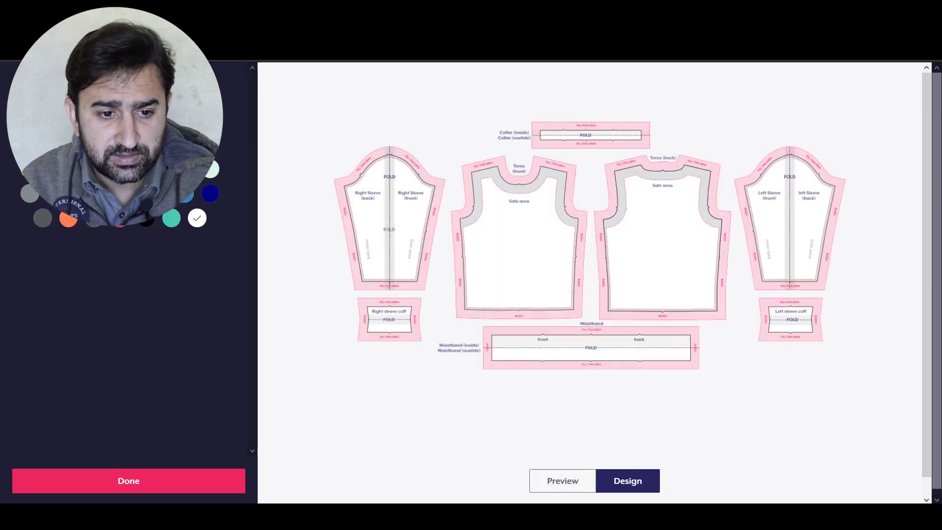
left_click(212, 169)
left_click(547, 466)
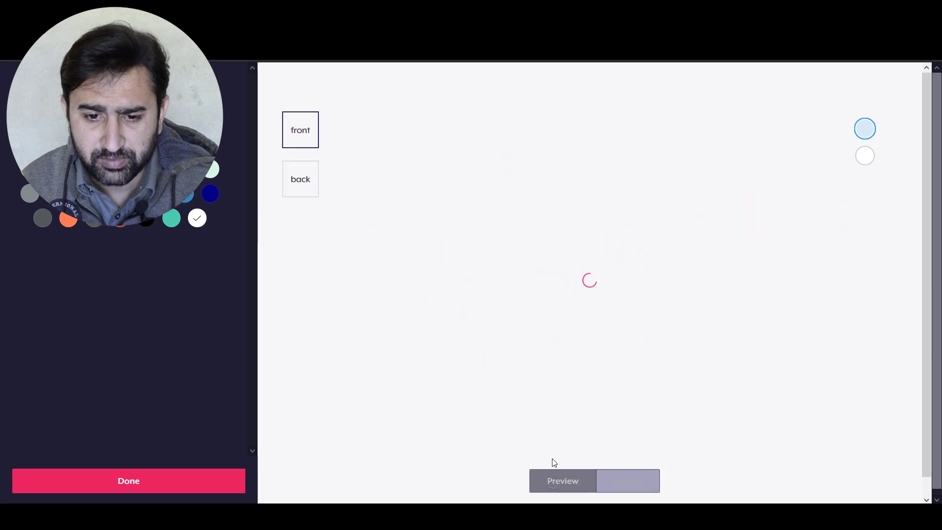